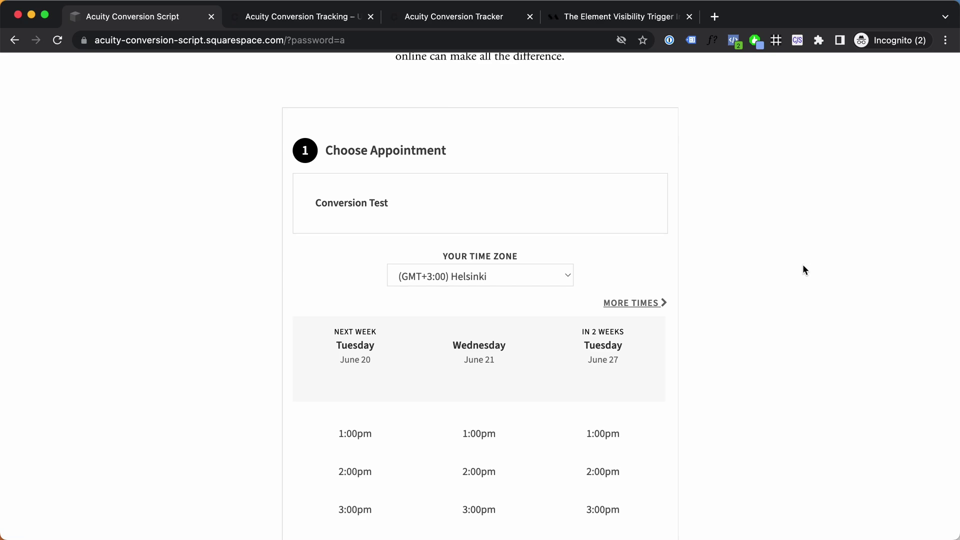
scroll(817, 263, "up", 1)
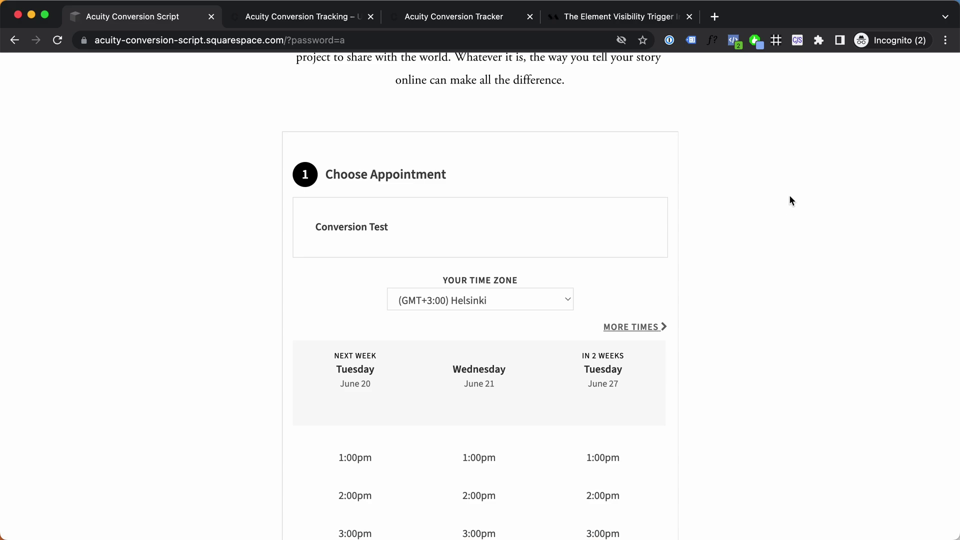
scroll(793, 197, "down", 1)
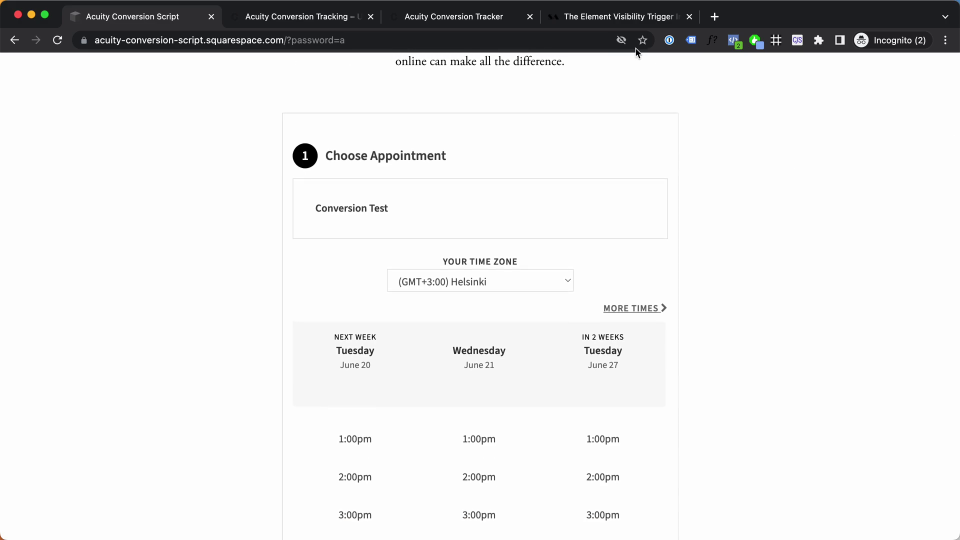
Page the blog's Typeform questionnaire back one question, then forward to the Google Tag Manager question.
left_click(337, 18)
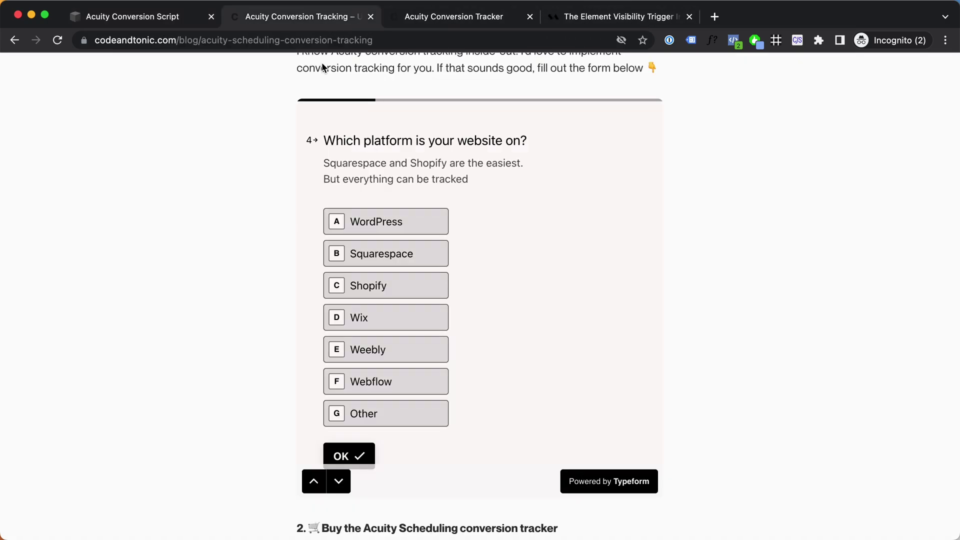
scroll(522, 227, "up", 2)
scroll(456, 294, "down", 1)
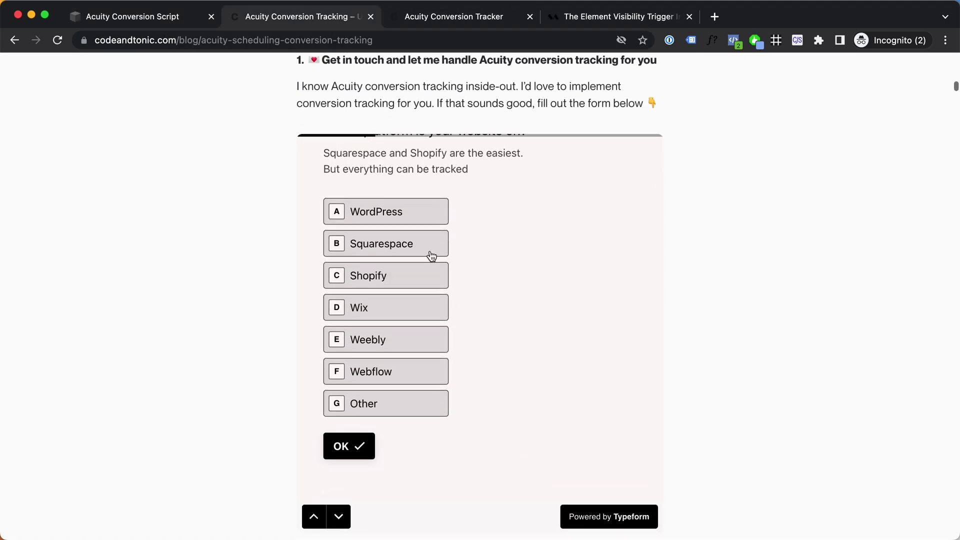
scroll(507, 299, "down", 1)
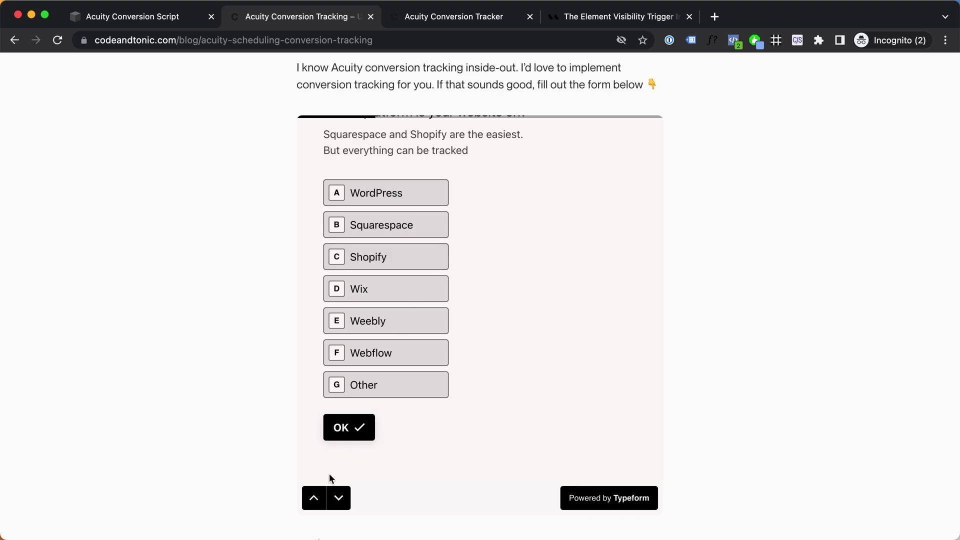
left_click(315, 498)
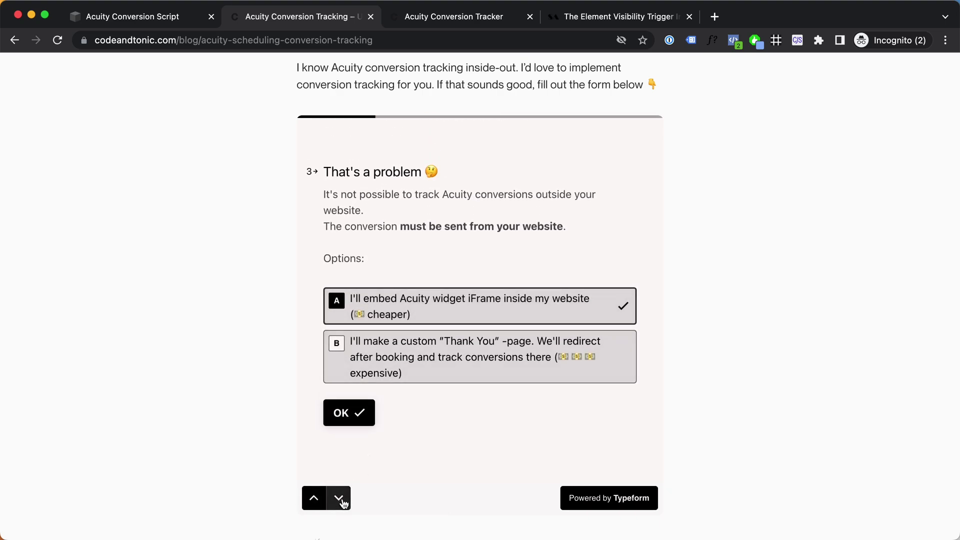
left_click(341, 500)
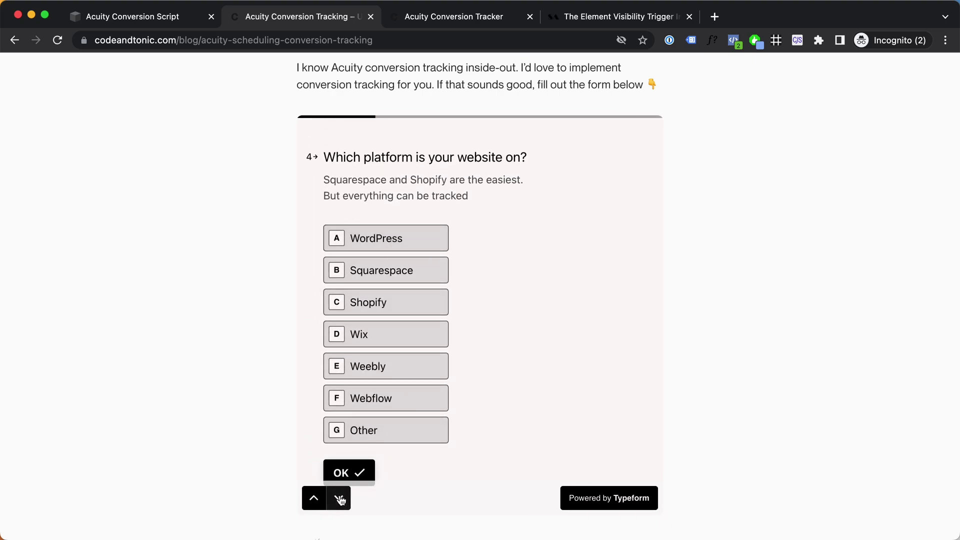
left_click(340, 499)
left_click(336, 498)
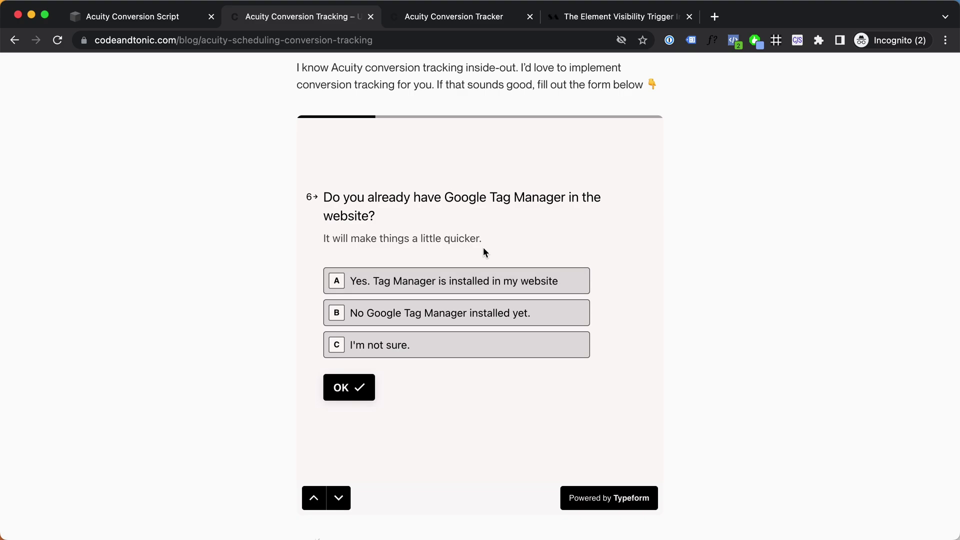
Review the tracker's Level options, keep Complete Google Tag Manager Setup + Enhanced Conversions, and return to the booking page.
left_click(500, 19)
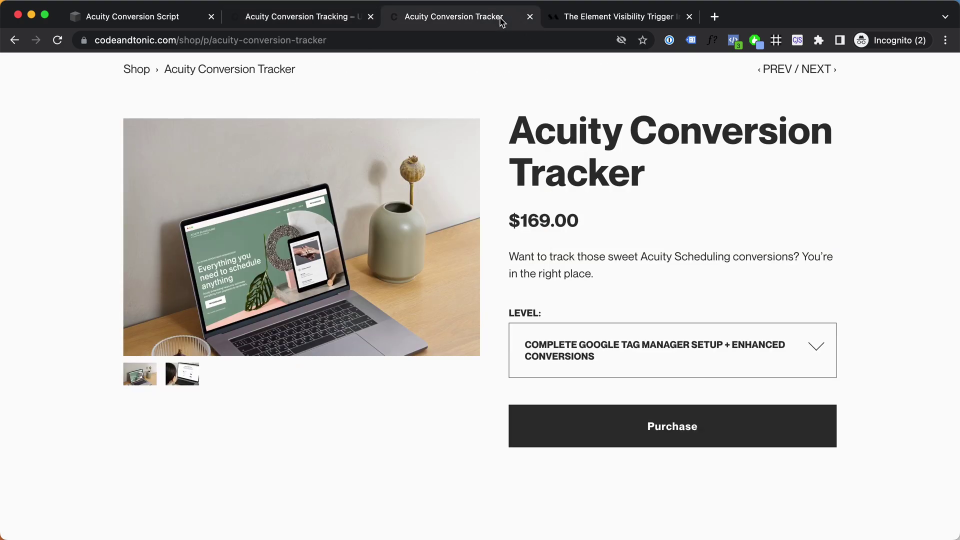
scroll(759, 234, "up", 1)
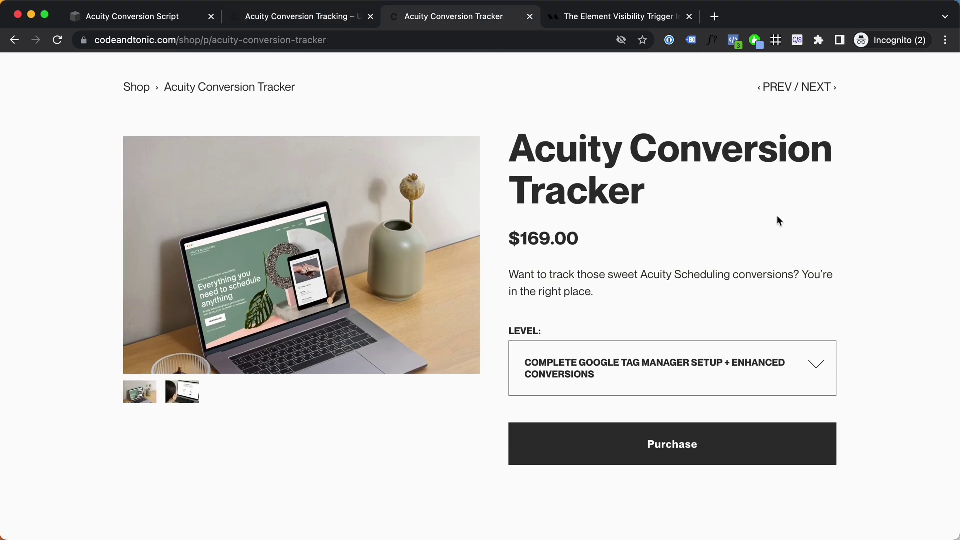
left_click(793, 367)
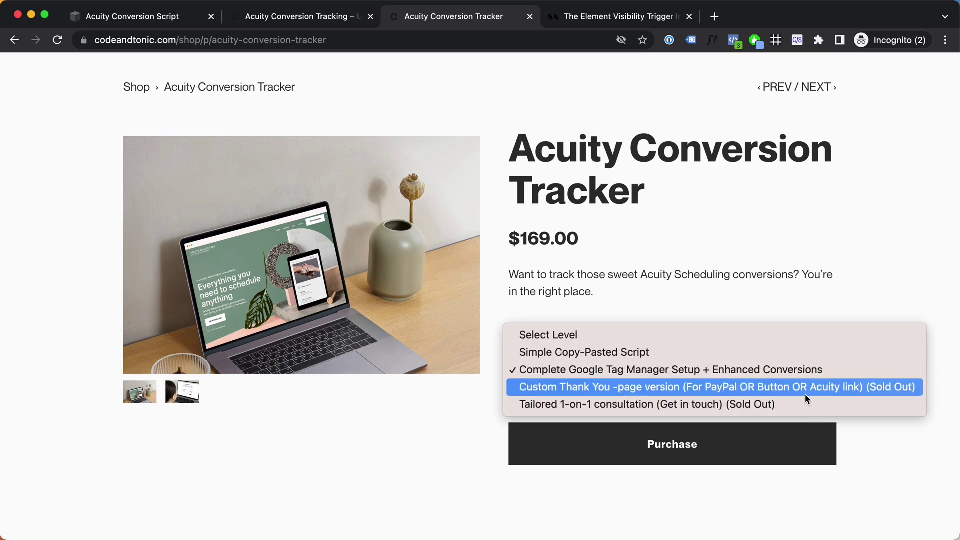
left_click(807, 375)
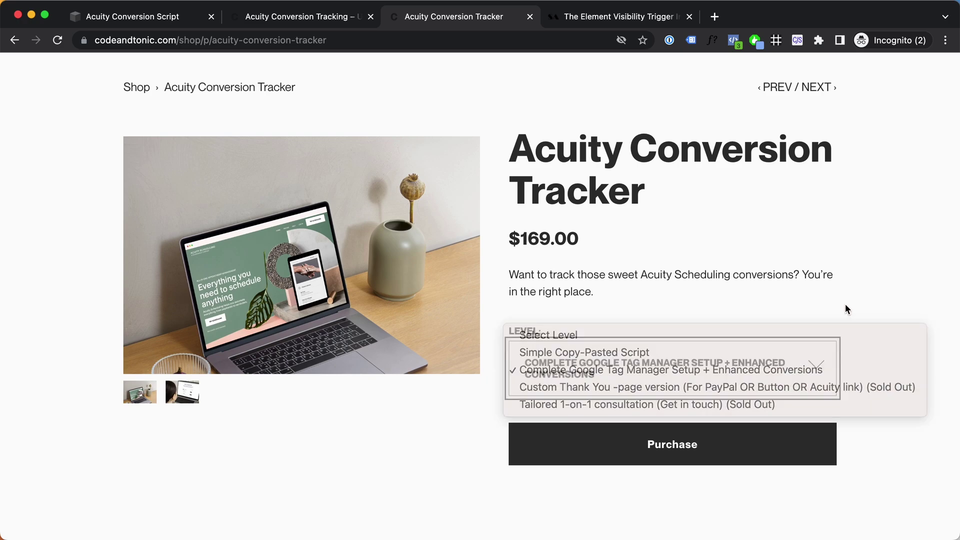
scroll(846, 304, "down", 1)
left_click(793, 347)
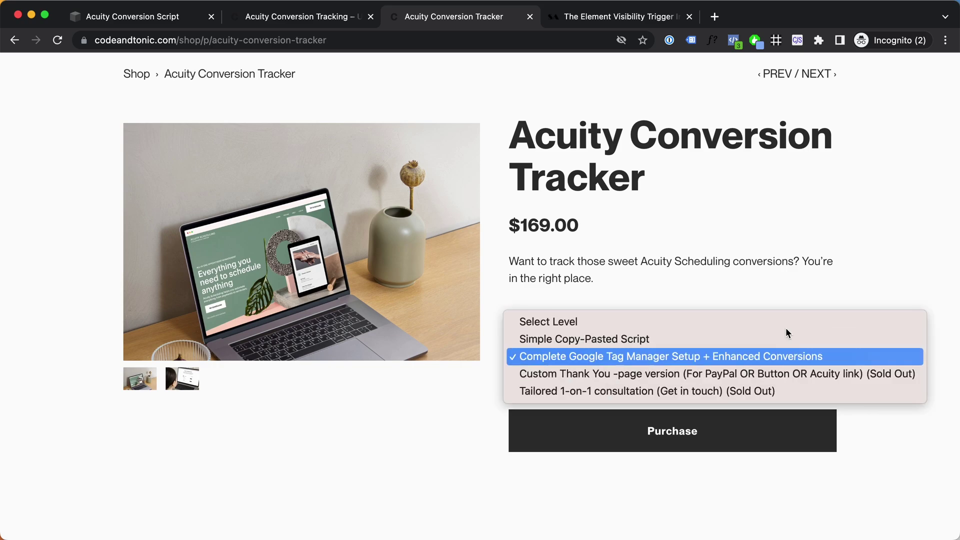
left_click(788, 360)
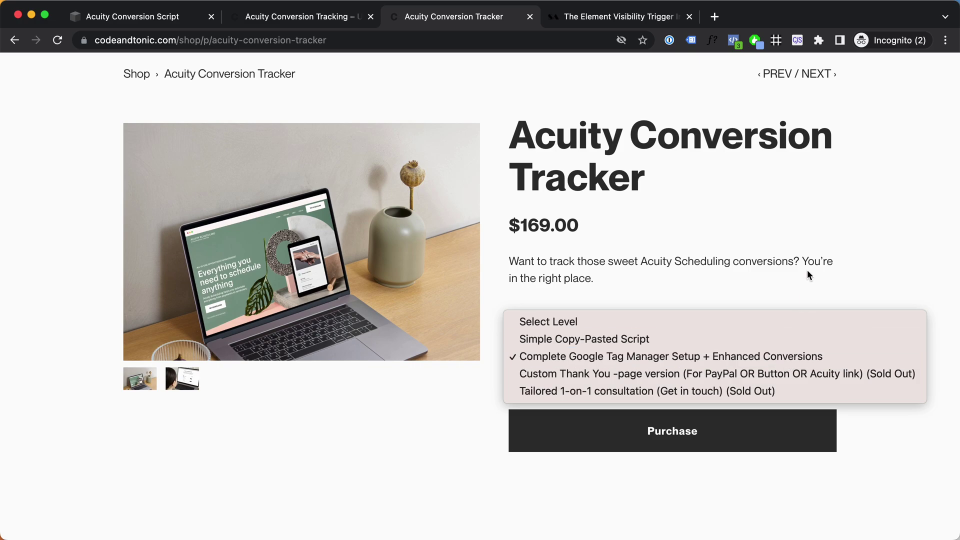
key("super+1")
scroll(763, 306, "up", 1)
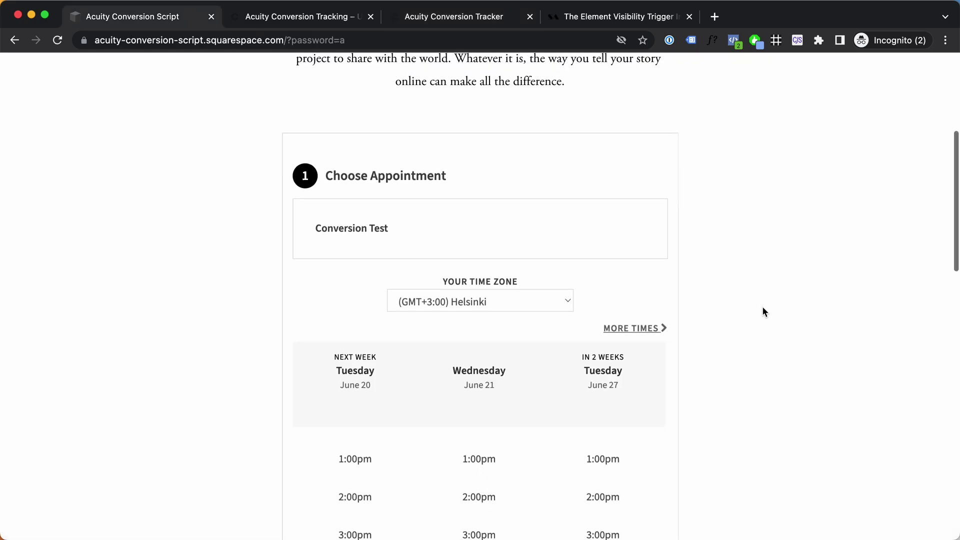
scroll(762, 306, "down", 2)
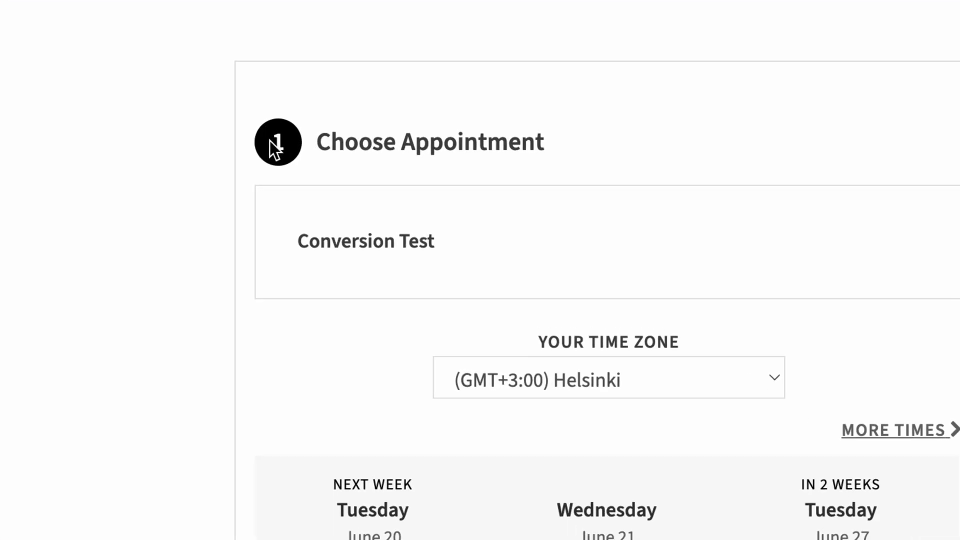
scroll(300, 141, "down", 5)
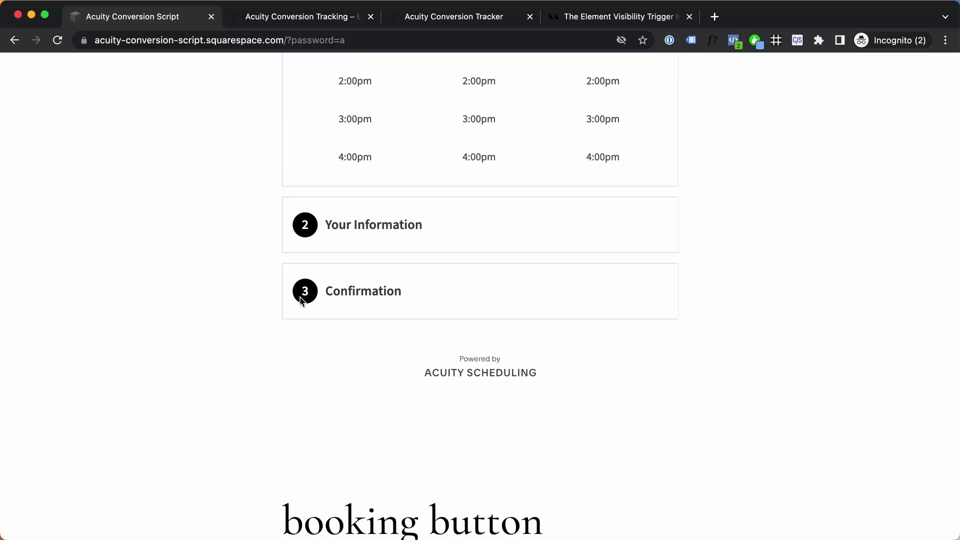
Highlight the Confirmation step title, then reload the booking page so the Acuity widget shows its time slots.
left_click_drag(409, 300, 324, 292)
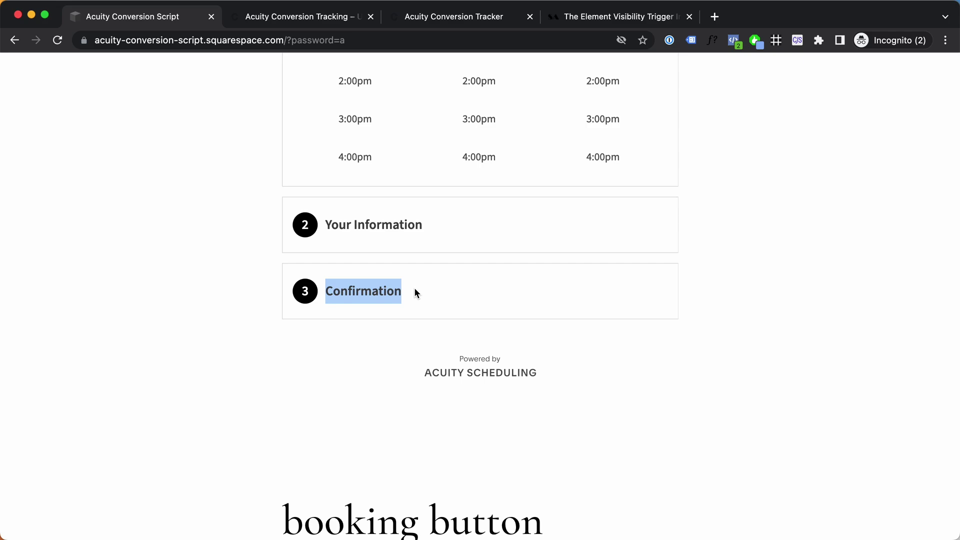
left_click_drag(414, 291, 326, 294)
left_click(384, 292)
scroll(388, 297, "up", 5)
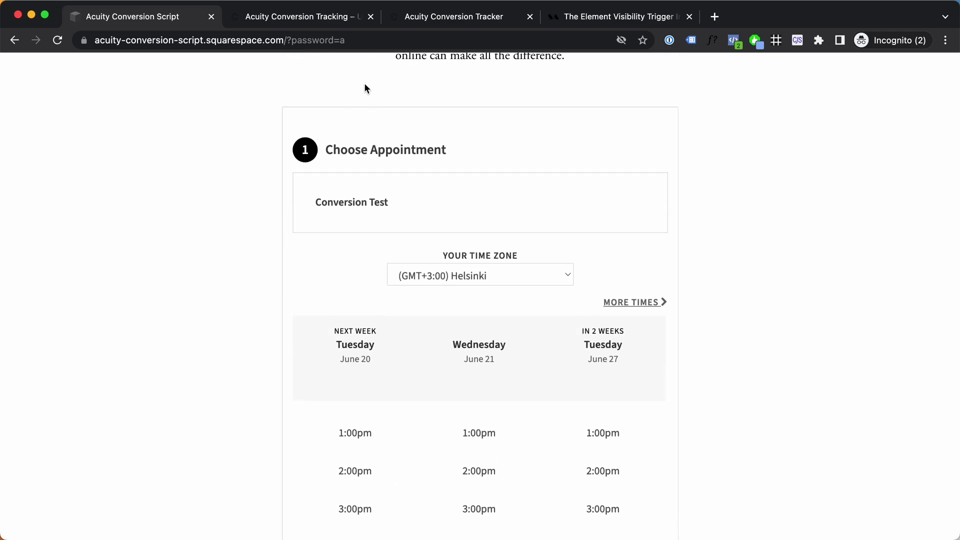
scroll(315, 151, "down", 1)
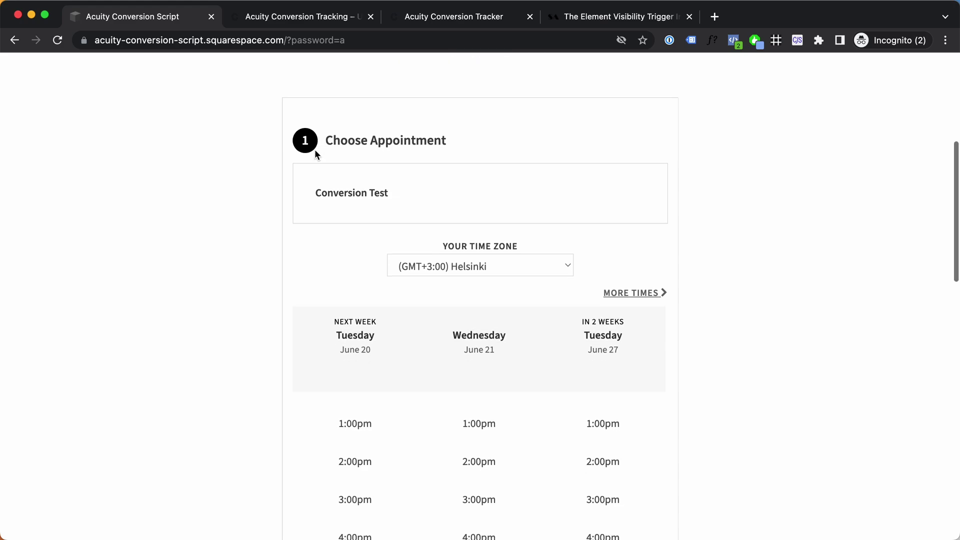
scroll(315, 149, "down", 5)
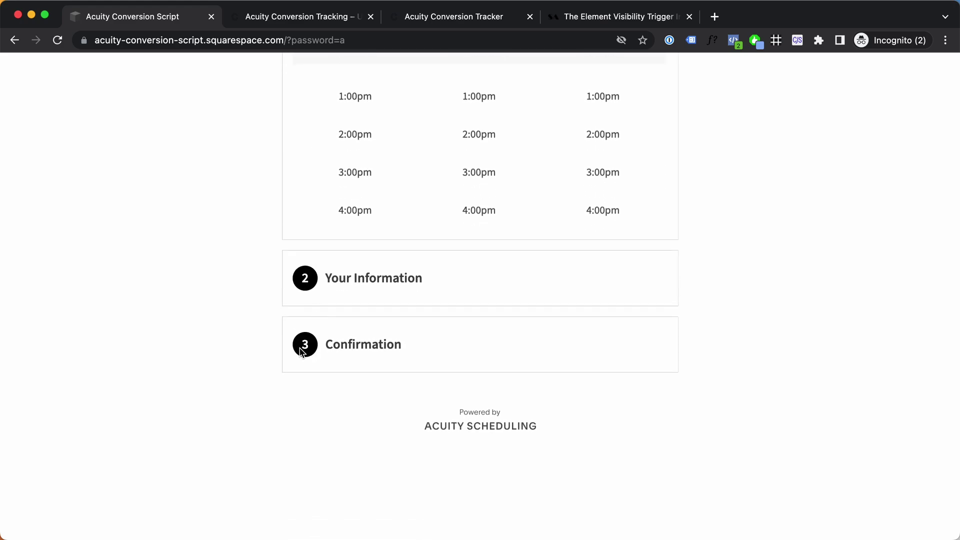
scroll(323, 317, "up", 2)
scroll(322, 317, "up", 5)
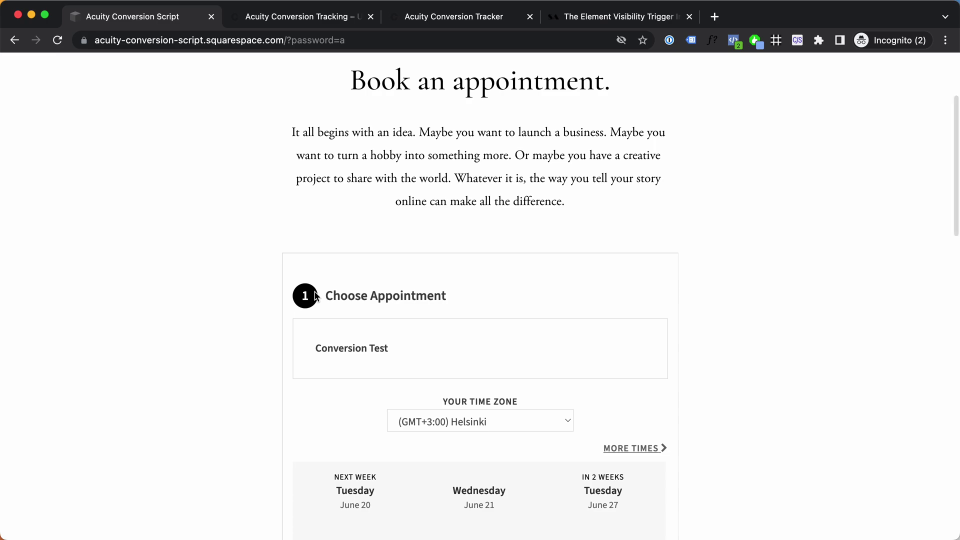
scroll(316, 292, "down", 3)
scroll(316, 291, "down", 2)
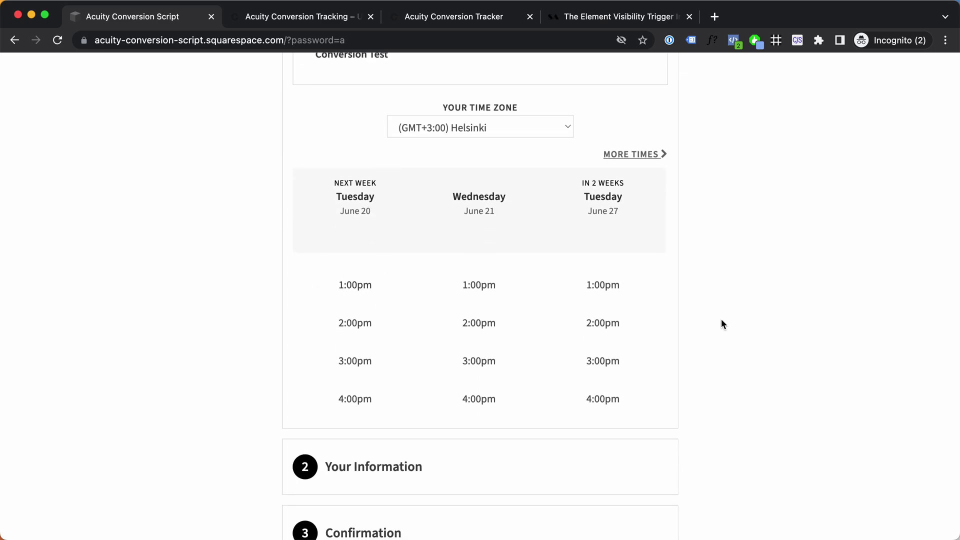
scroll(723, 318, "down", 1)
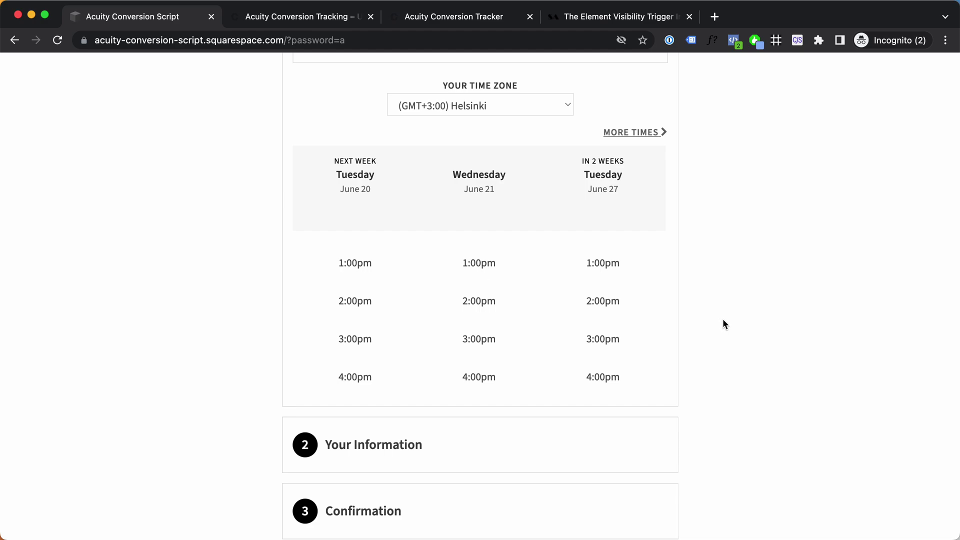
scroll(734, 326, "up", 2)
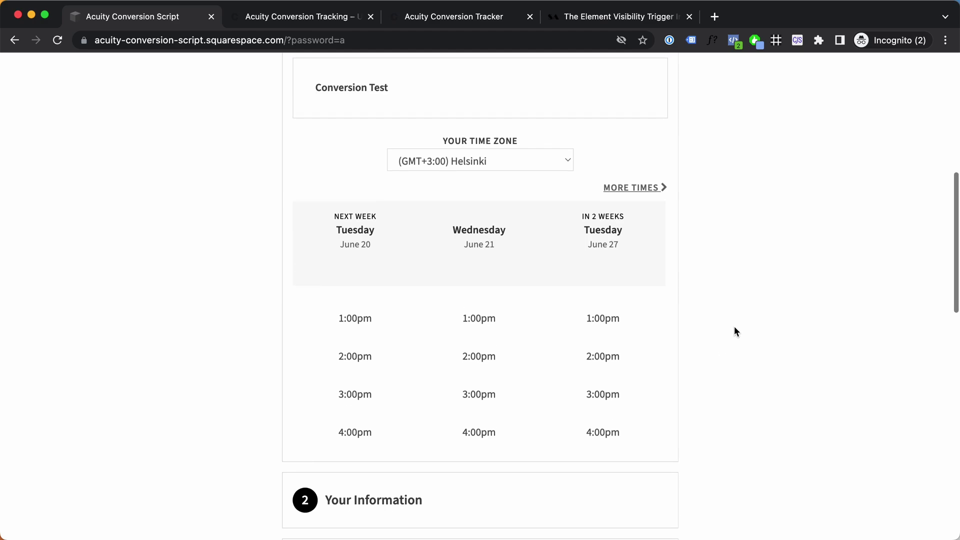
scroll(735, 326, "up", 2)
scroll(735, 332, "up", 1)
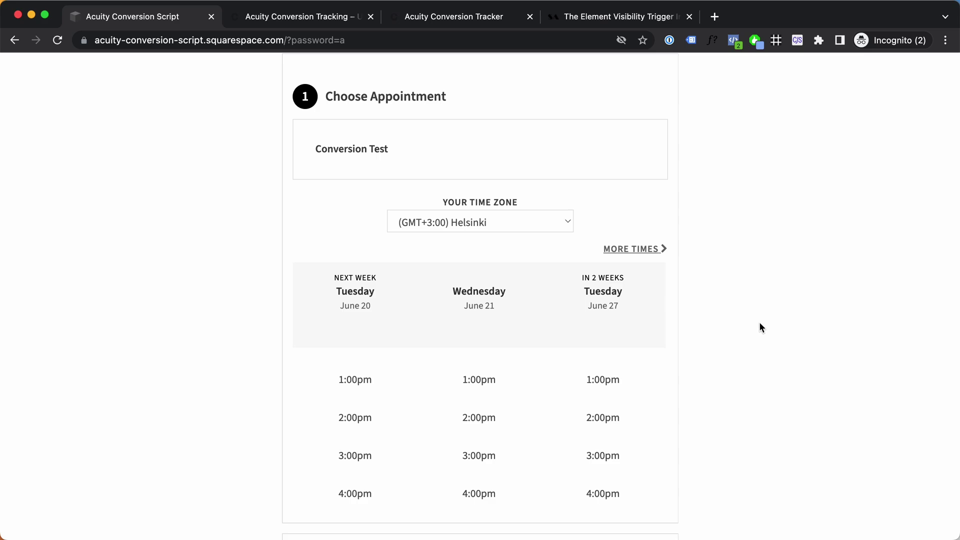
scroll(564, 353, "down", 1)
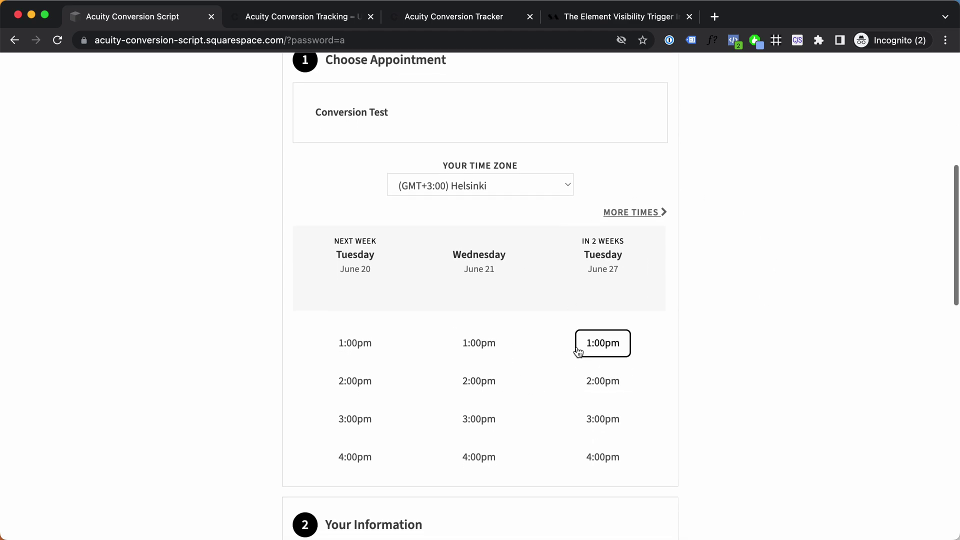
scroll(593, 353, "up", 1)
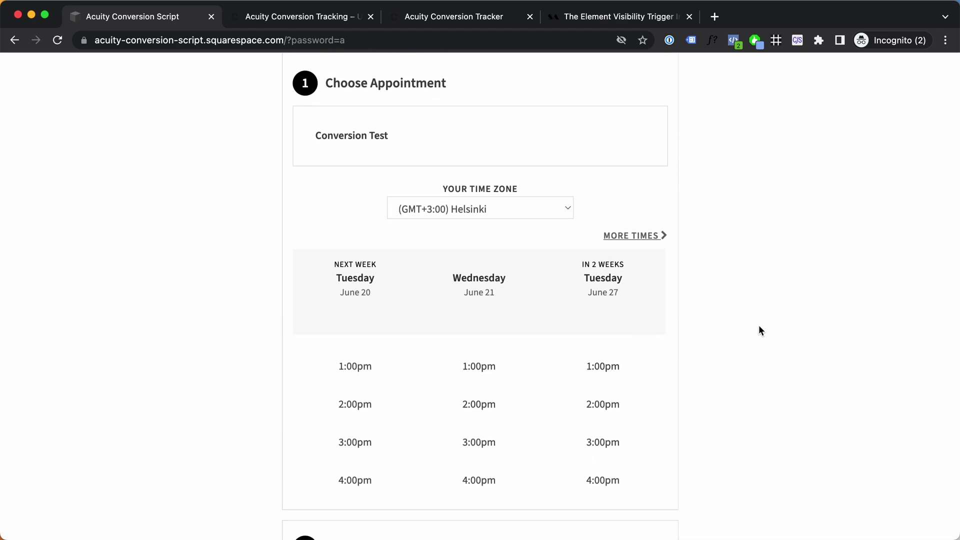
scroll(762, 322, "up", 3)
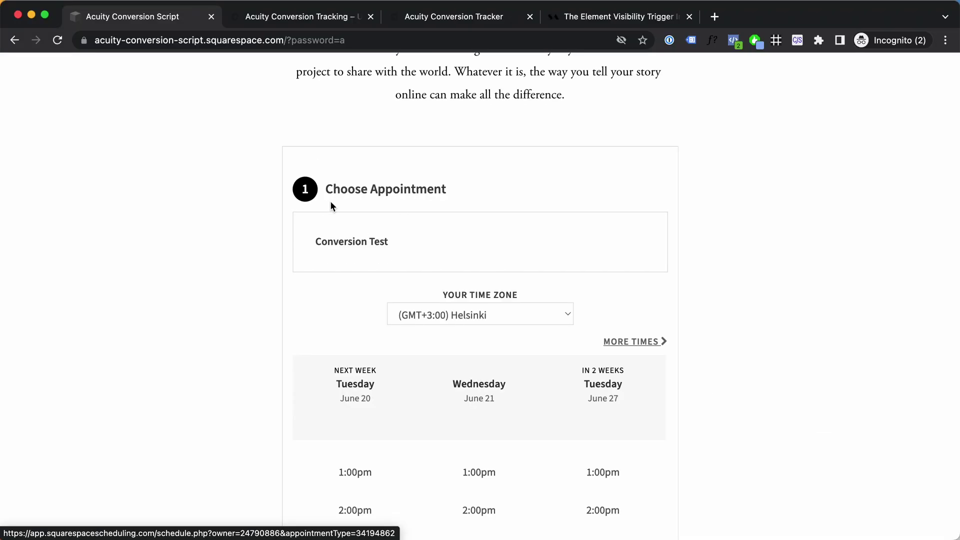
left_click(57, 42)
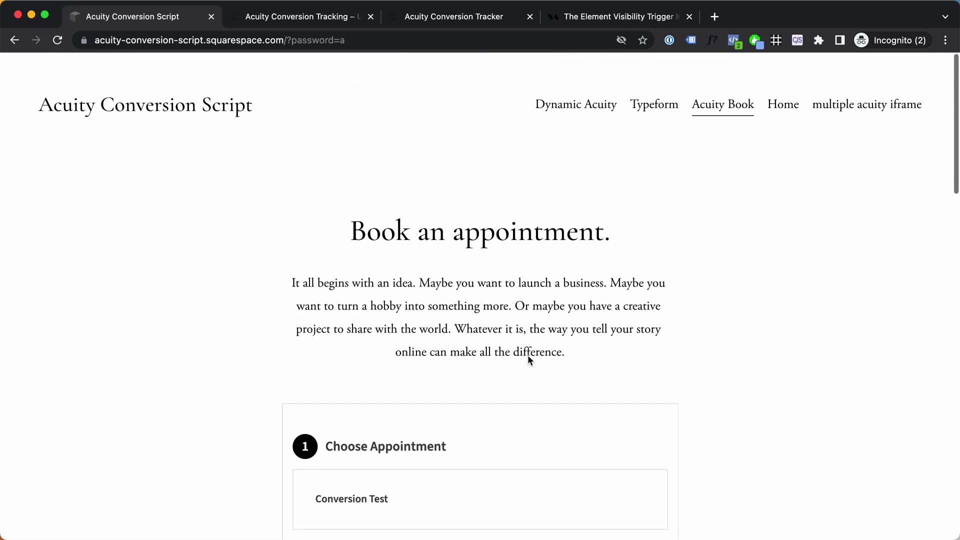
scroll(704, 244, "down", 1)
scroll(446, 425, "down", 2)
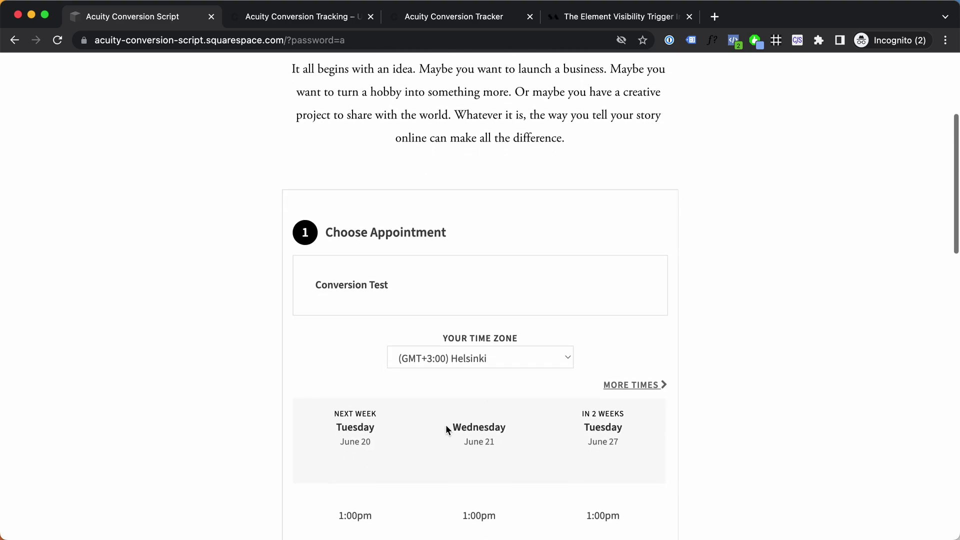
scroll(513, 347, "down", 1)
scroll(513, 347, "down", 1)
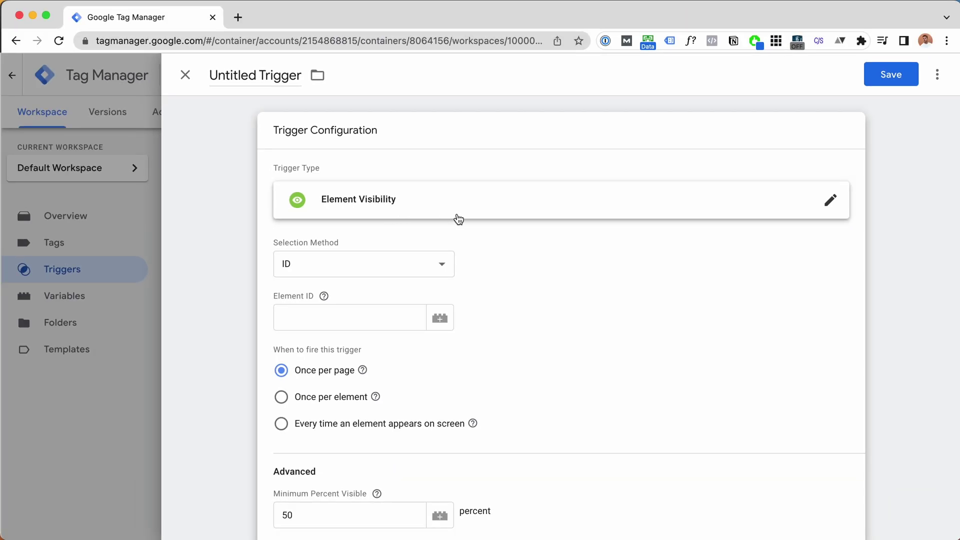
scroll(459, 218, "down", 1)
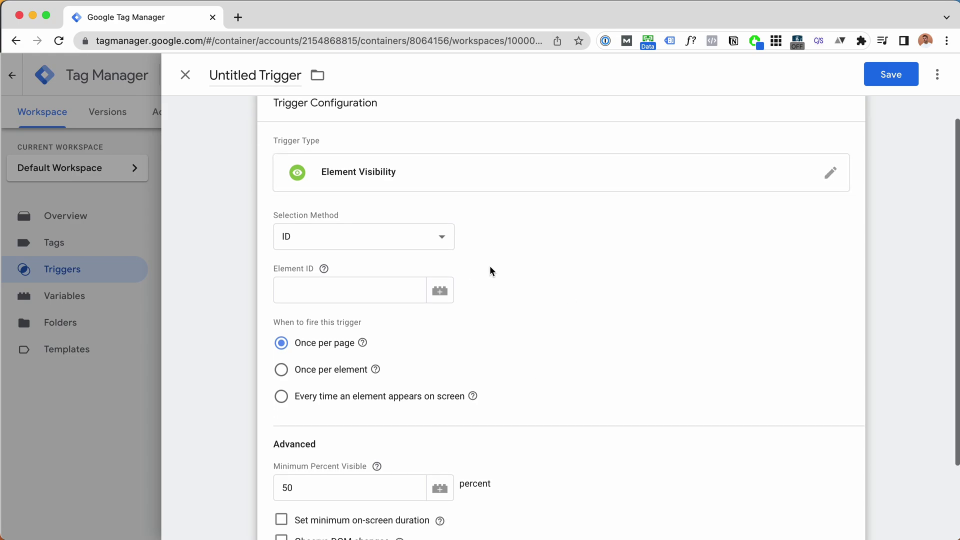
scroll(562, 242, "down", 1)
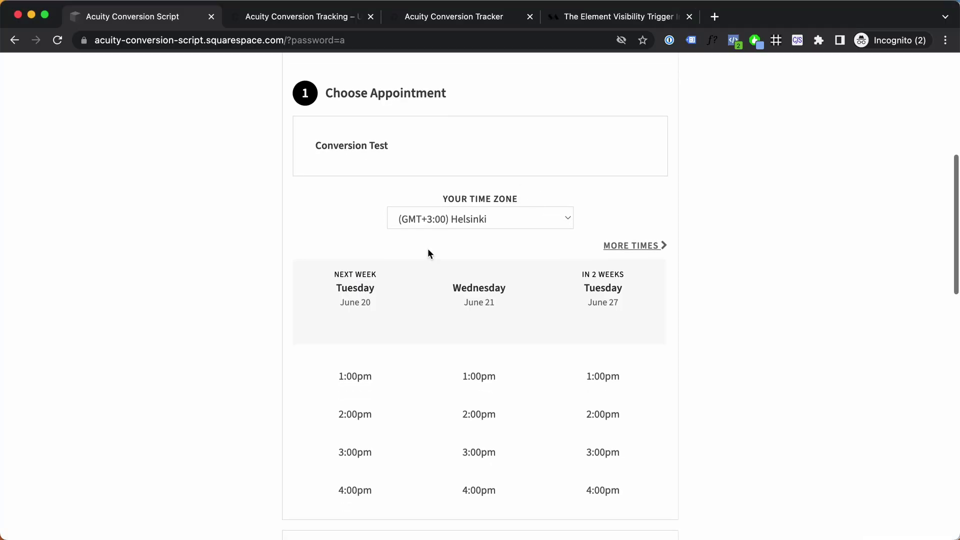
scroll(570, 279, "up", 3)
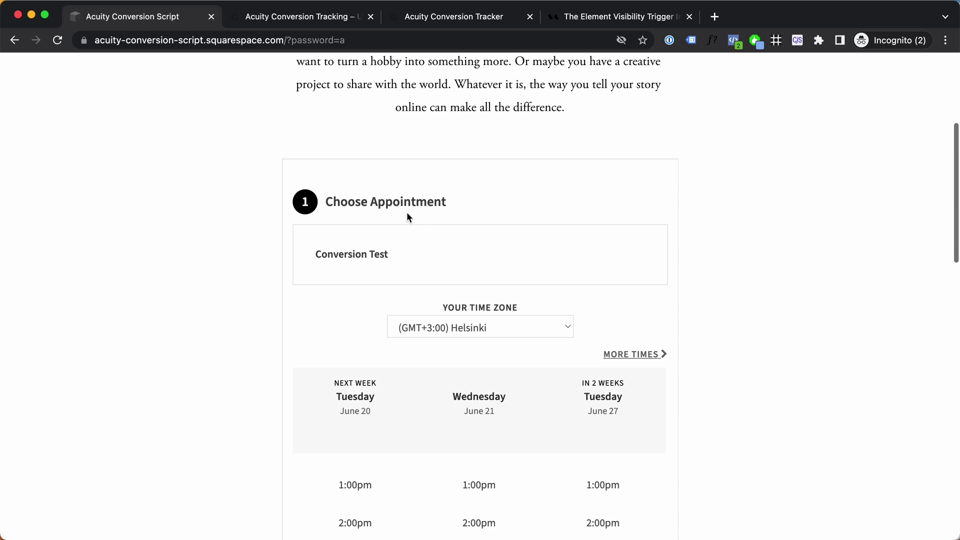
scroll(408, 215, "up", 2)
scroll(821, 258, "down", 10)
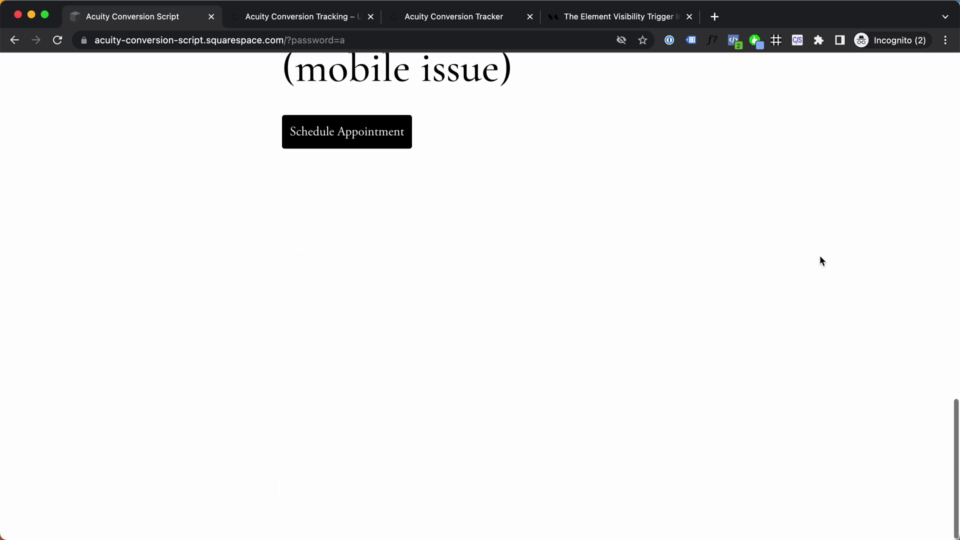
scroll(437, 393, "up", 15)
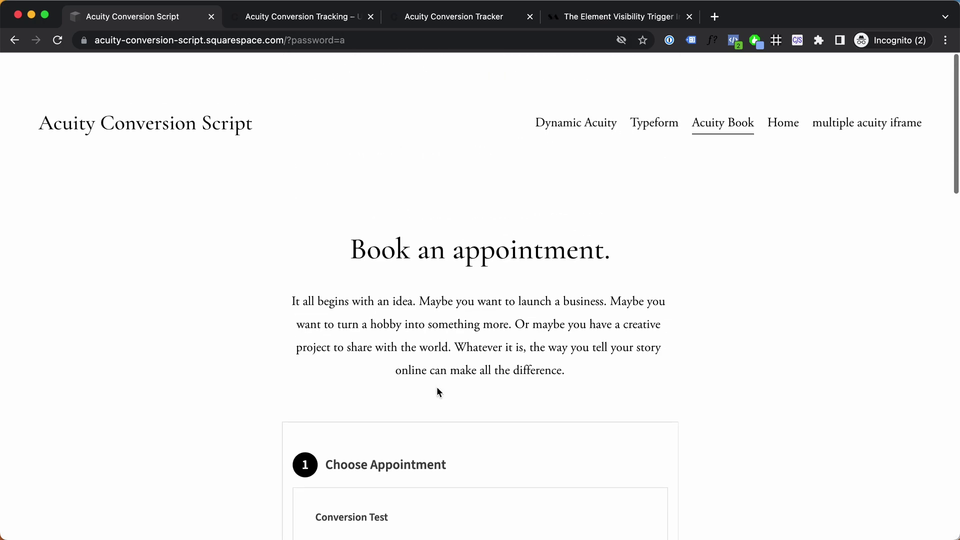
scroll(537, 259, "down", 1)
scroll(536, 259, "down", 4)
scroll(537, 259, "down", 3)
scroll(536, 259, "down", 1)
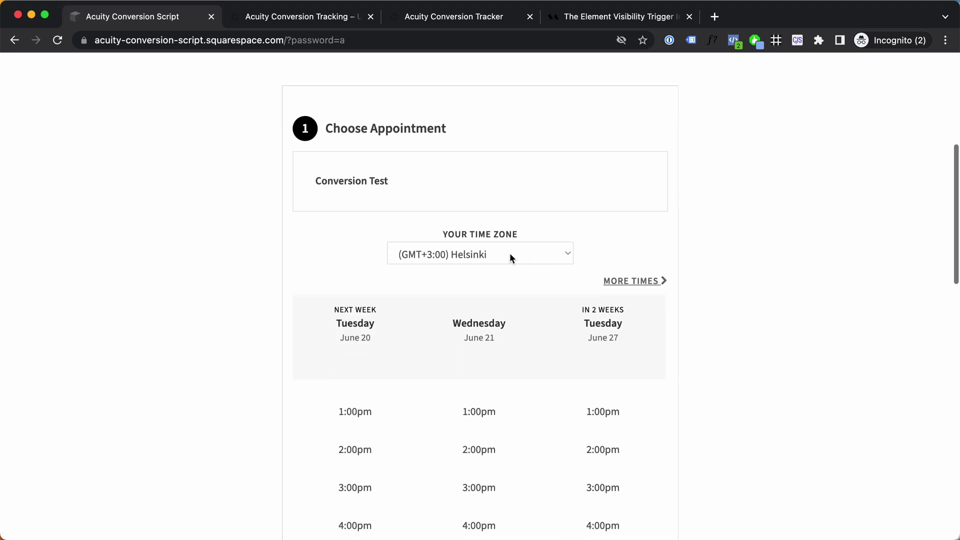
scroll(505, 313, "down", 1)
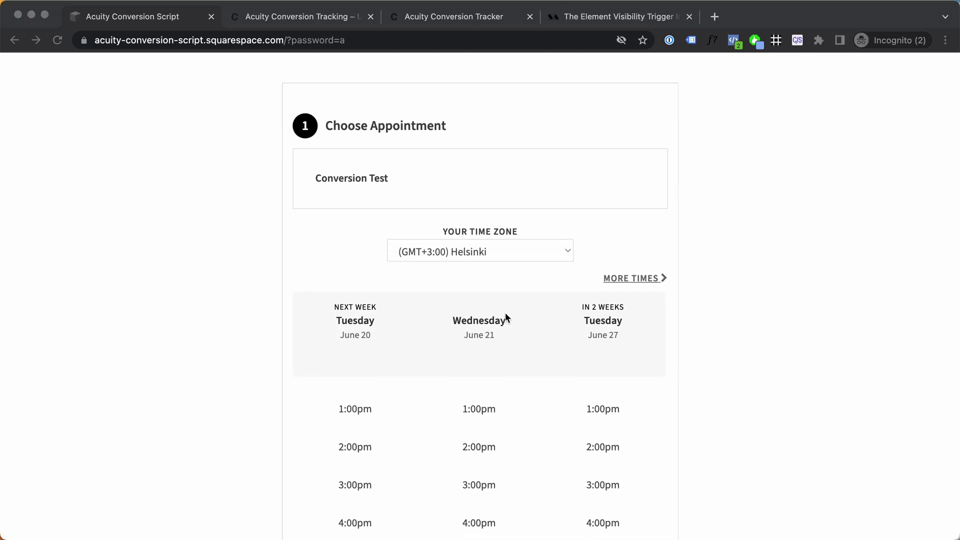
key("super+grave")
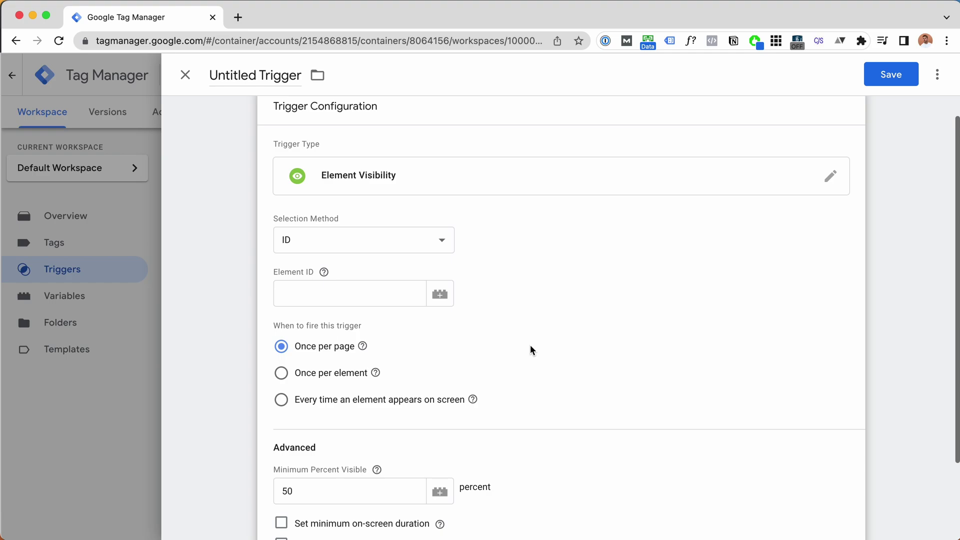
scroll(510, 319, "down", 3)
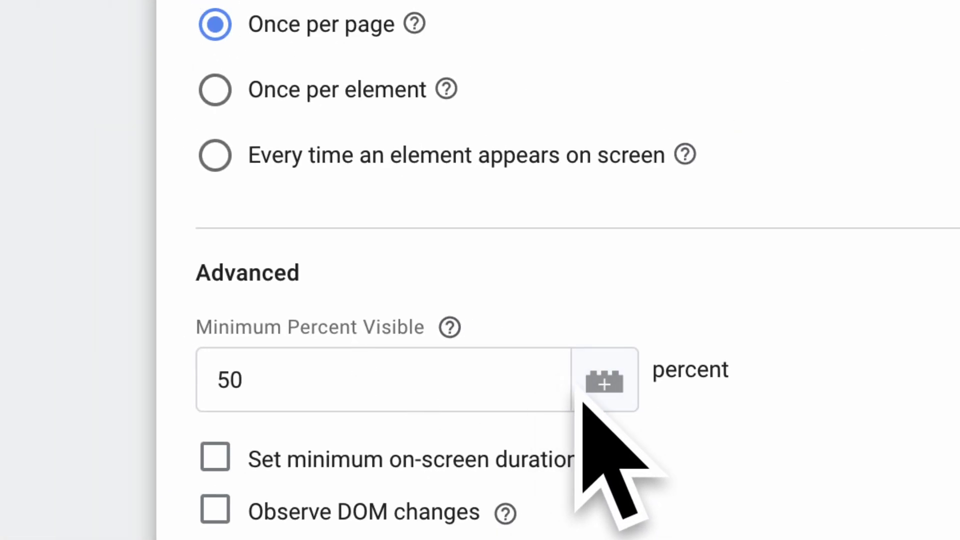
key("super+grave")
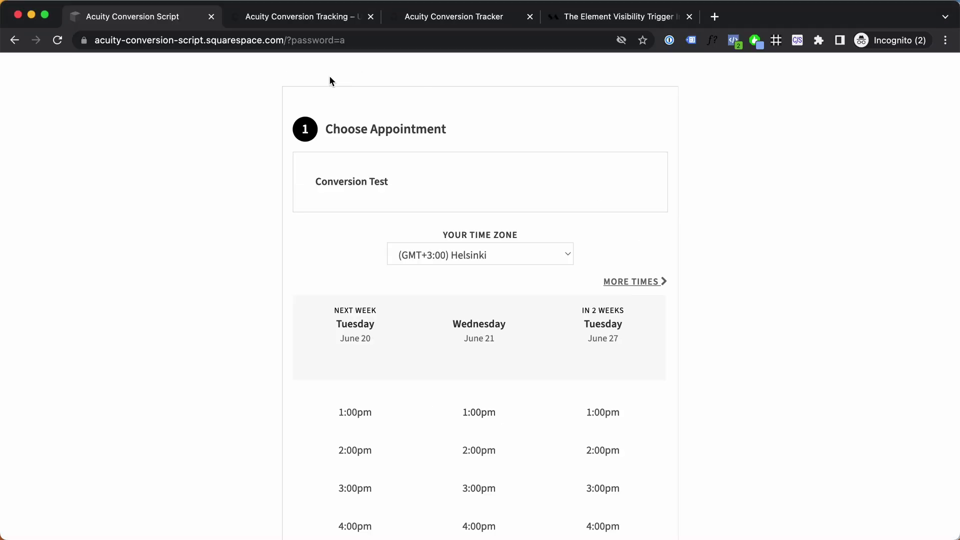
scroll(650, 145, "down", 2)
scroll(651, 146, "down", 4)
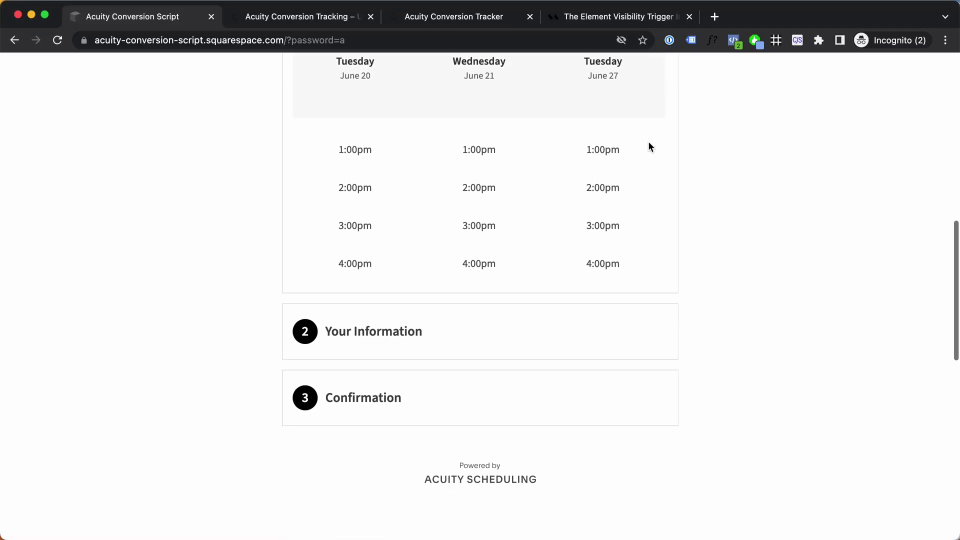
scroll(650, 145, "up", 5)
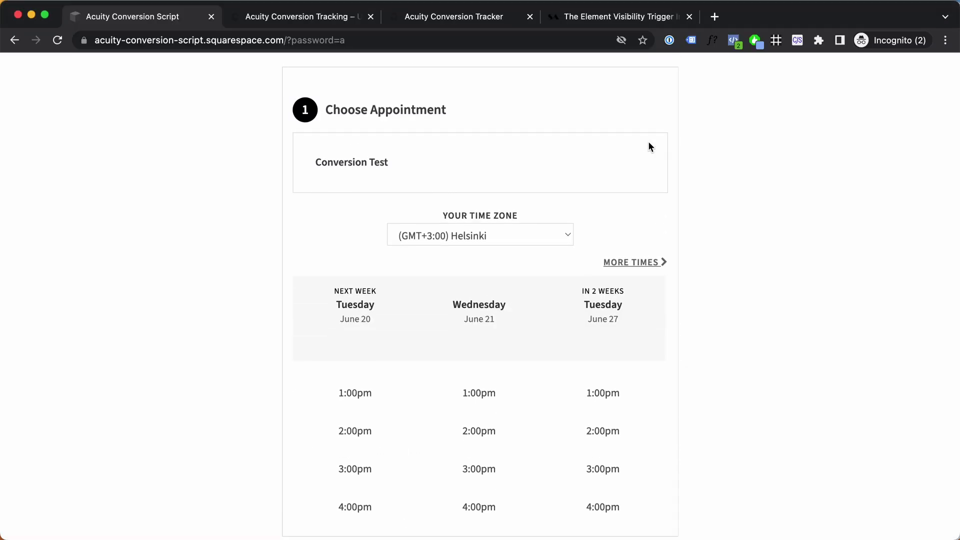
key("super+alt+j")
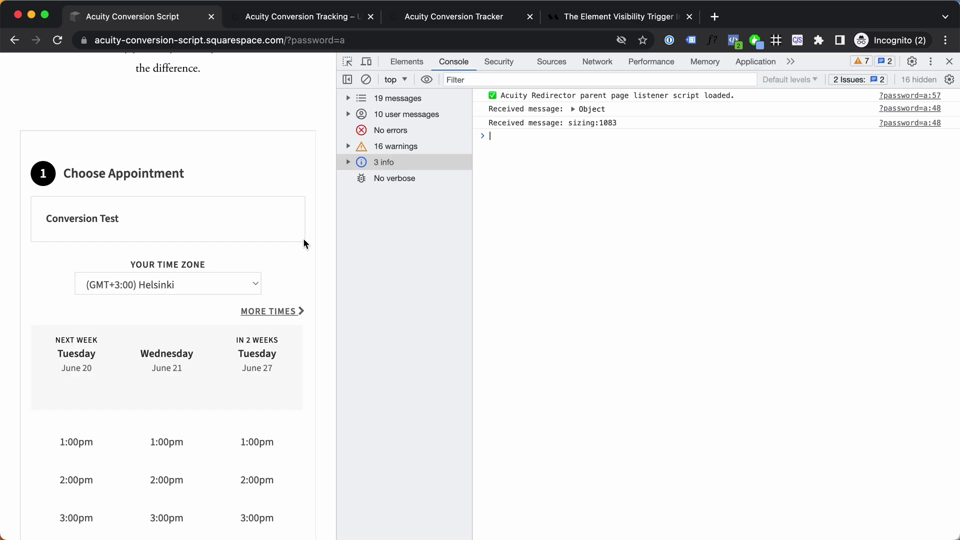
scroll(324, 232, "up", 3)
scroll(324, 232, "down", 1)
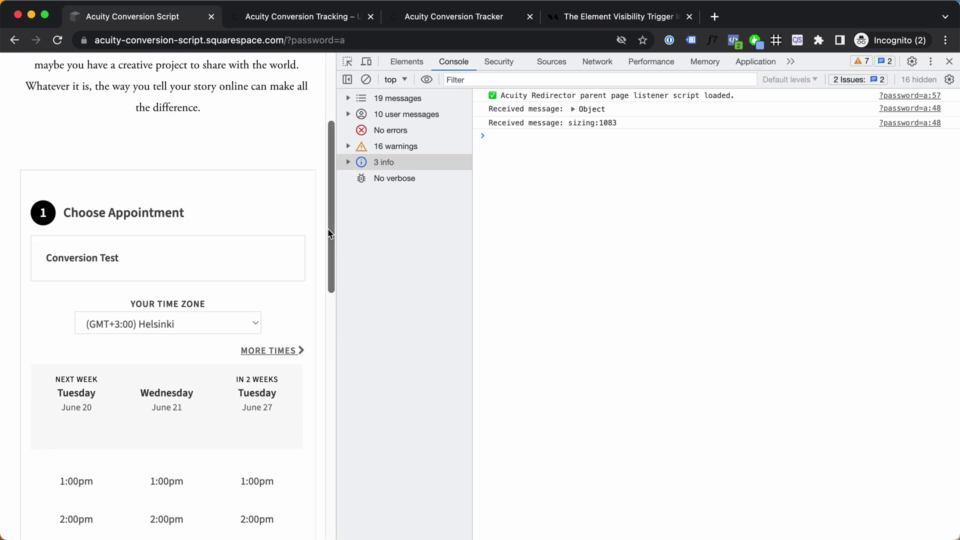
Widen the console beside the booking page, then switch to the Tag Manager trigger draft.
left_click_drag(335, 227, 254, 231)
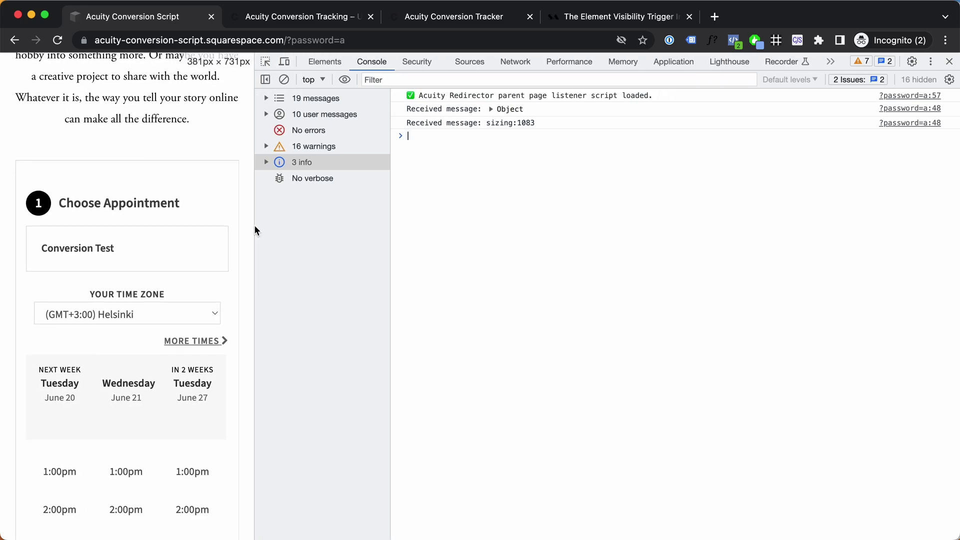
scroll(219, 146, "down", 1)
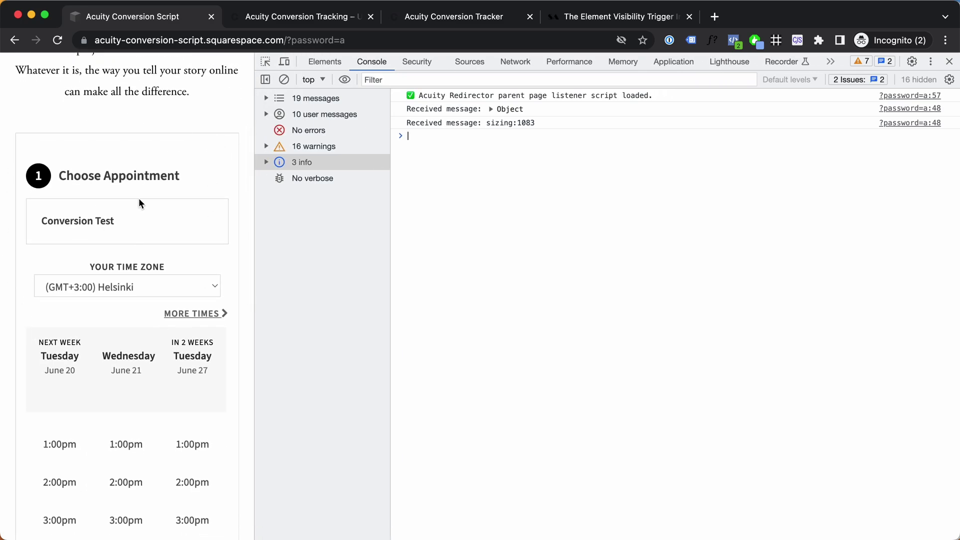
scroll(138, 203, "down", 2)
scroll(181, 181, "down", 5)
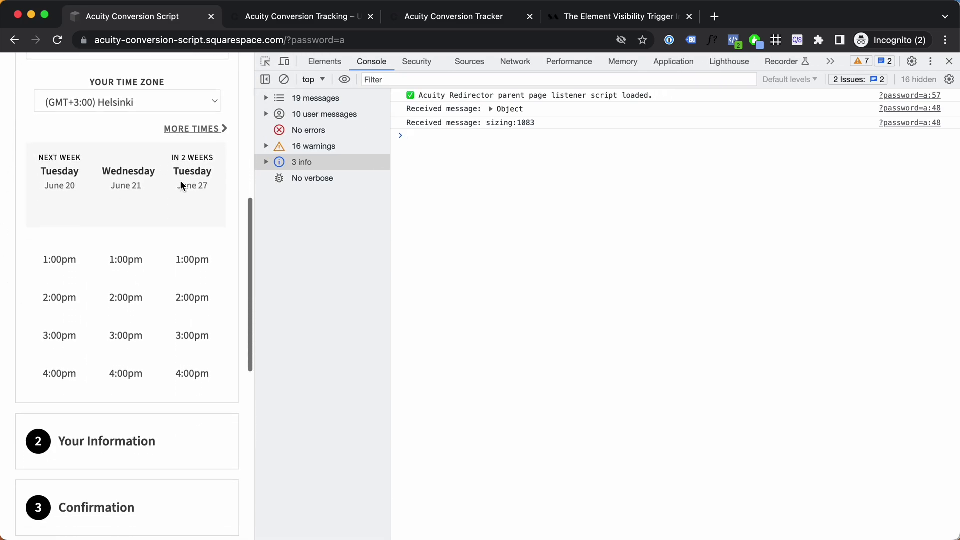
scroll(183, 186, "down", 5)
scroll(215, 445, "up", 2)
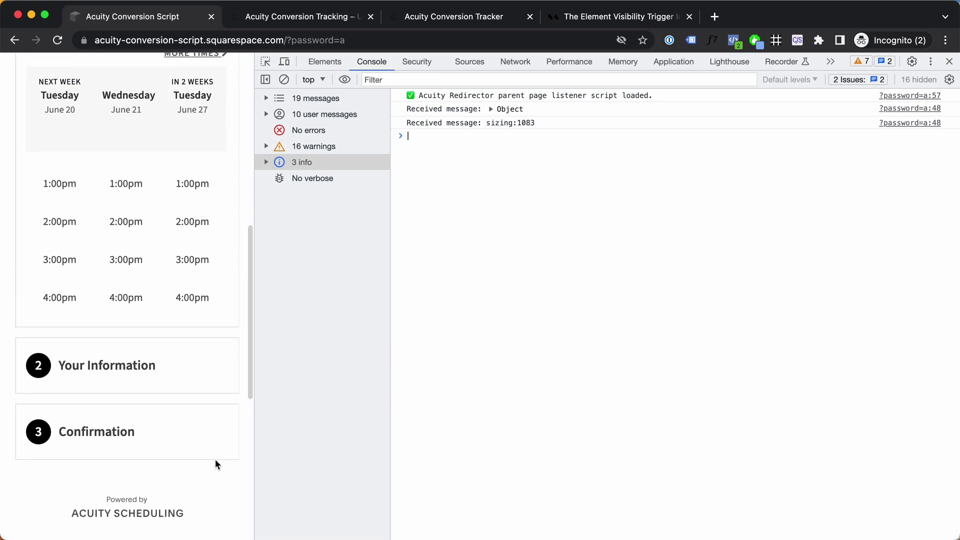
scroll(216, 460, "up", 4)
scroll(216, 464, "up", 4)
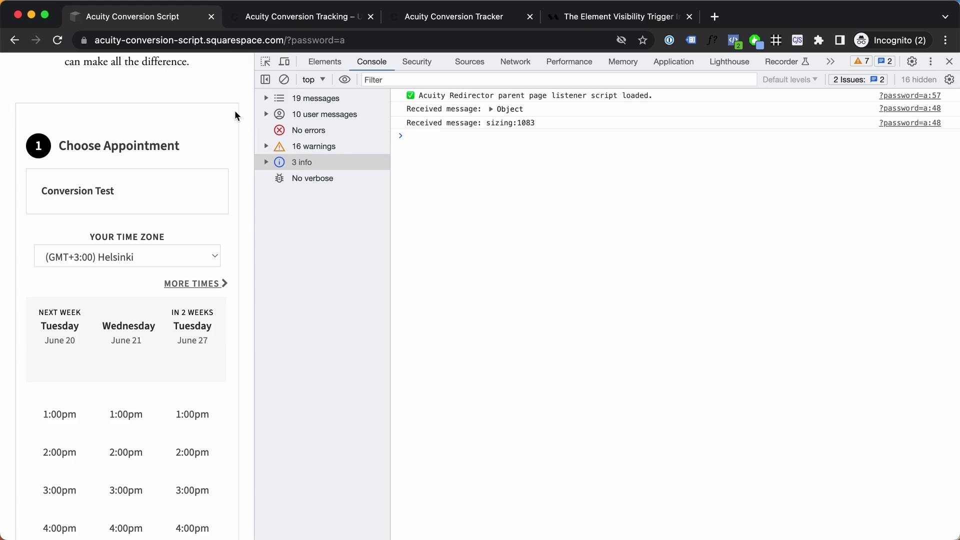
scroll(47, 91, "down", 3)
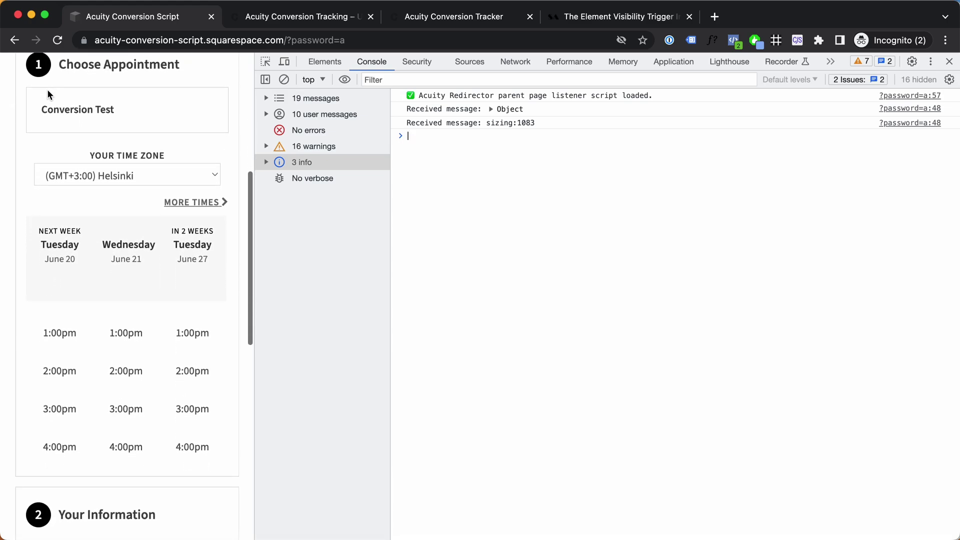
scroll(108, 243, "down", 1)
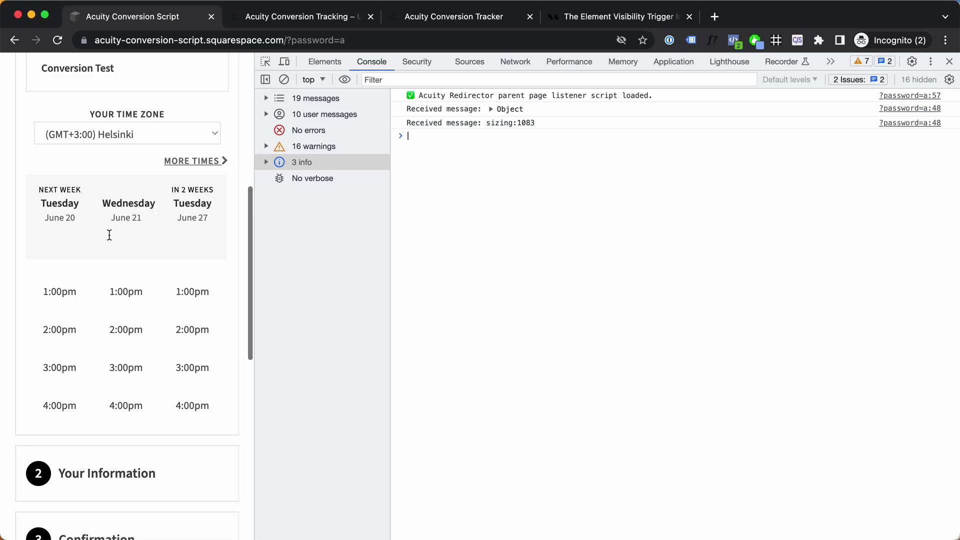
scroll(109, 235, "up", 3)
scroll(152, 196, "up", 2)
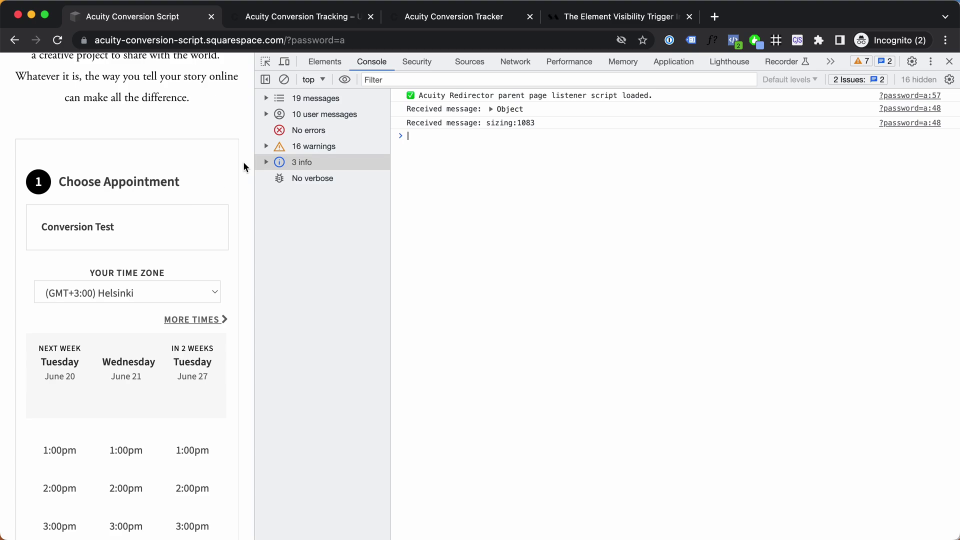
key("super+grave")
scroll(459, 187, "up", 1)
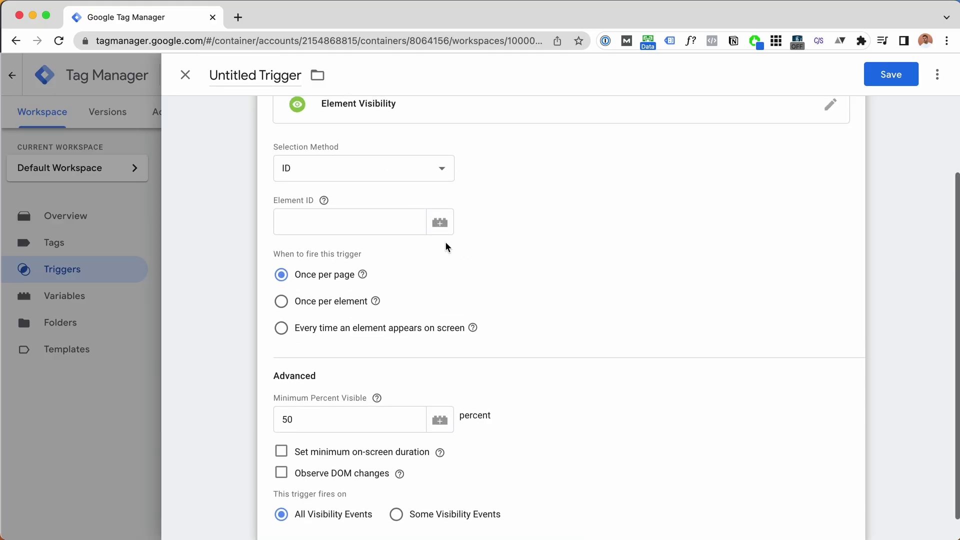
Return to the booking page and highlight the Confirmation step heading below the time slots.
key("super+grave")
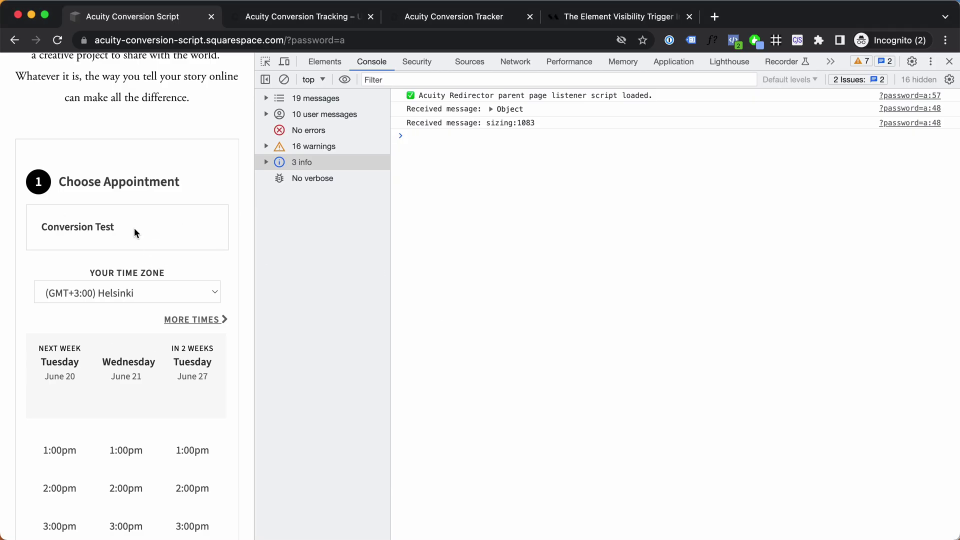
scroll(128, 214, "down", 2)
scroll(144, 429, "down", 2)
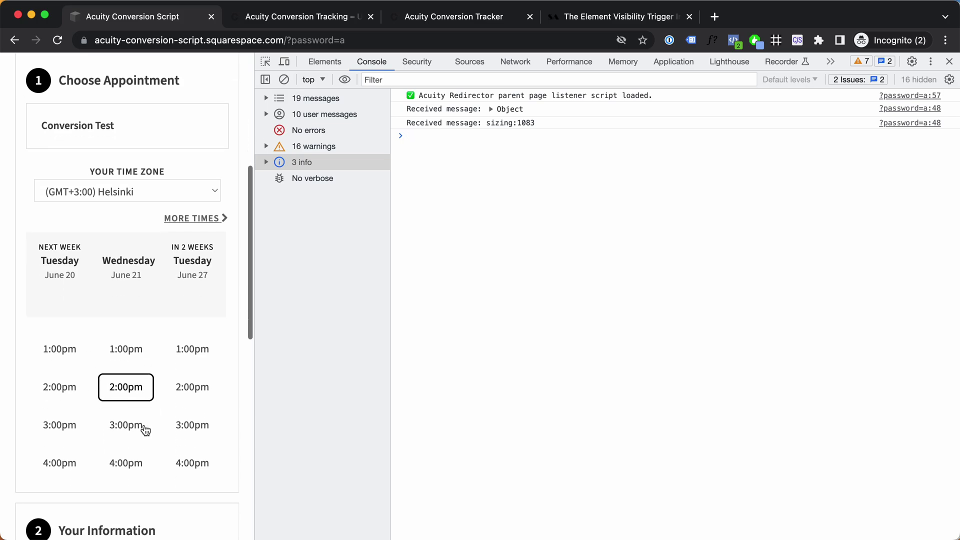
scroll(107, 381, "up", 2)
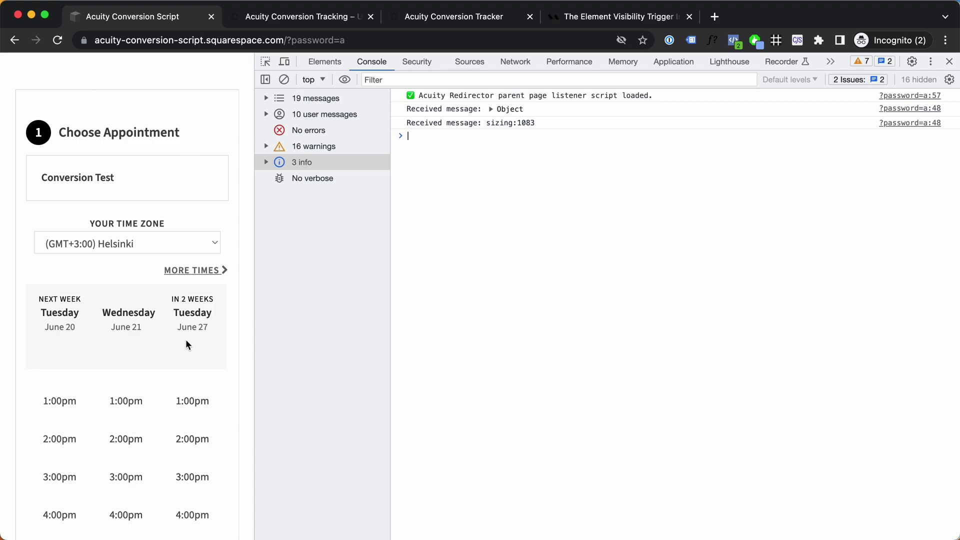
scroll(212, 184, "up", 1)
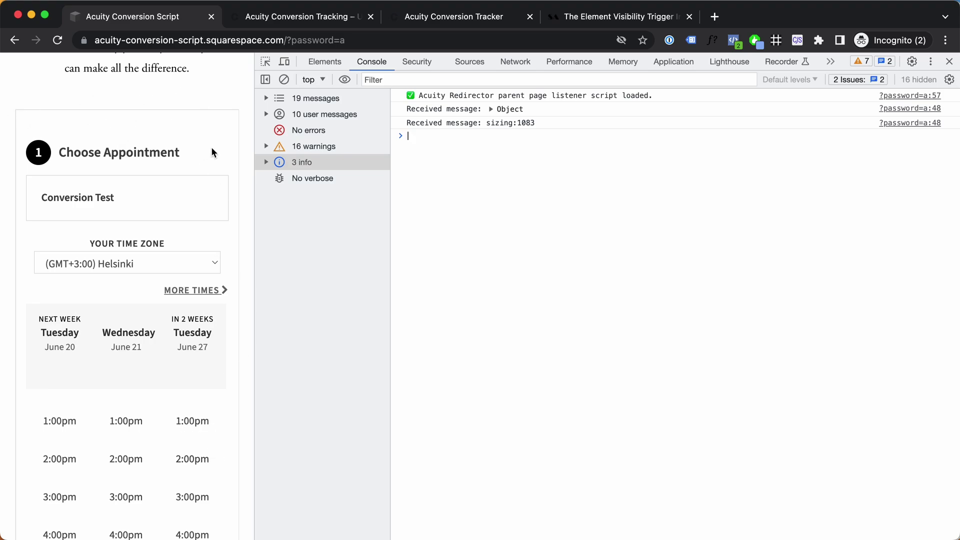
scroll(203, 153, "down", 1)
scroll(203, 152, "down", 5)
scroll(187, 210, "down", 3)
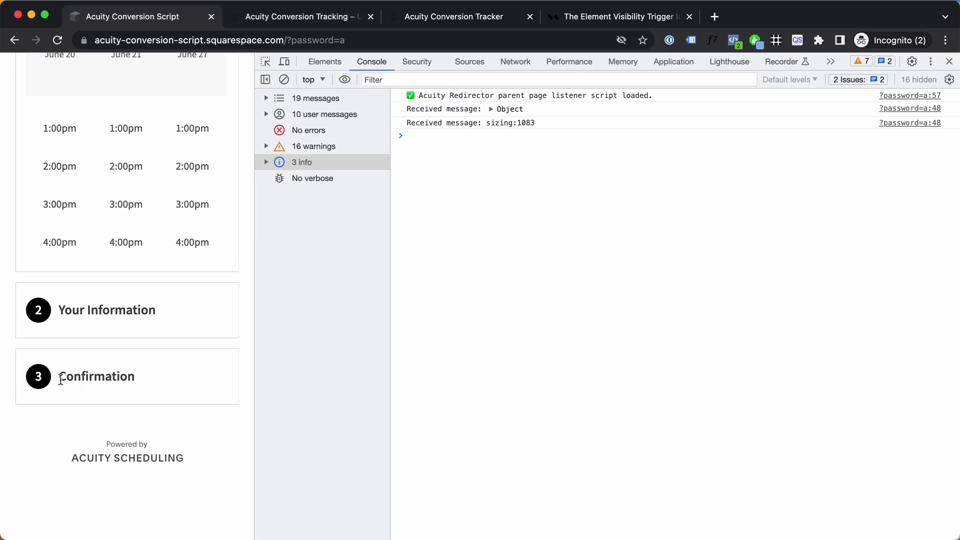
mouse_move(60, 380)
left_mouse_down()
mouse_move(125, 378)
mouse_move(57, 378)
left_mouse_up()
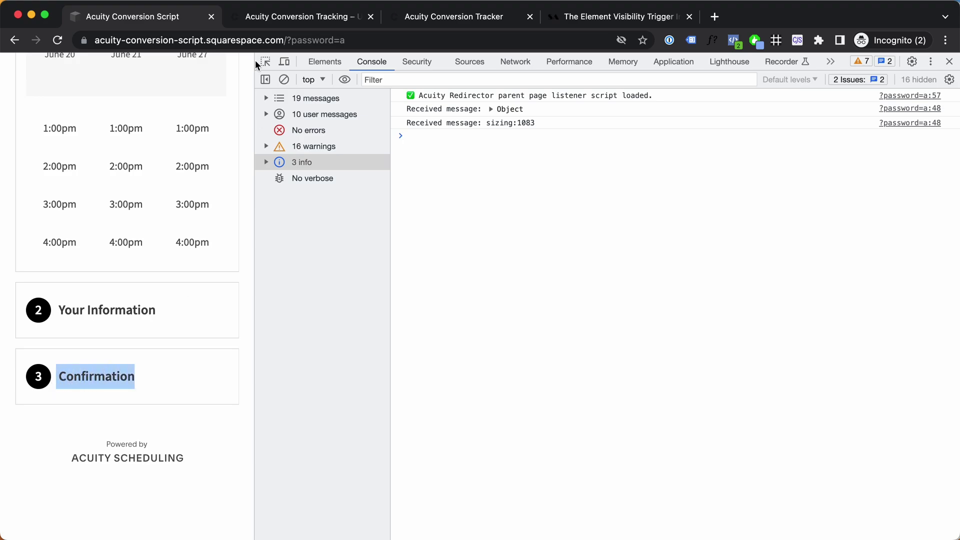
Revisit the Acuity Conversion Tracker product page, then return to the blog post's Google Tag Manager question.
left_click(286, 22)
left_click(443, 22)
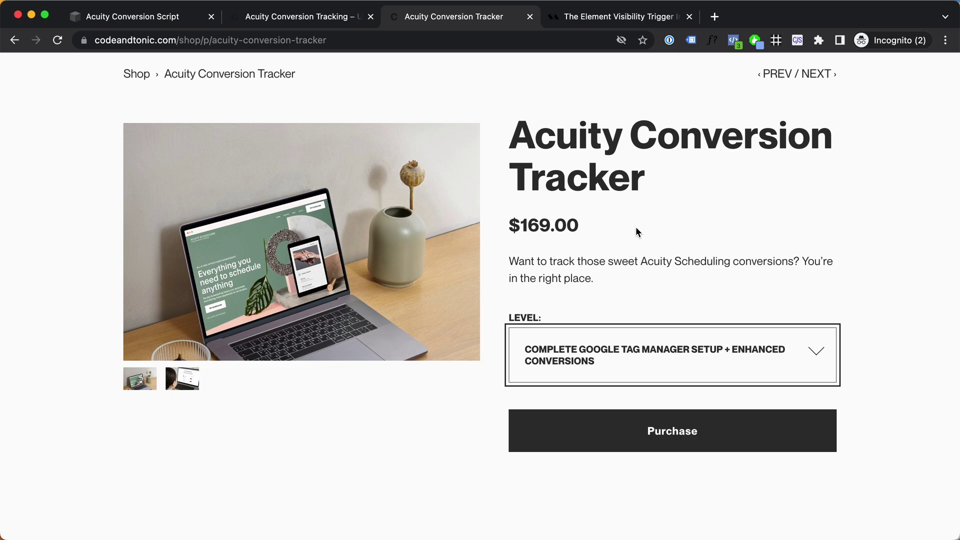
scroll(635, 227, "up", 1)
left_click(330, 18)
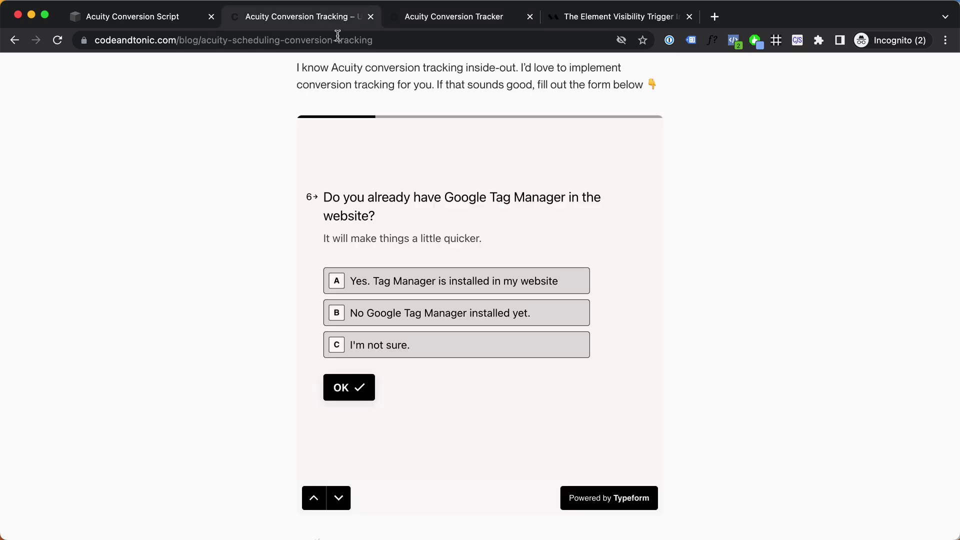
scroll(497, 288, "up", 1)
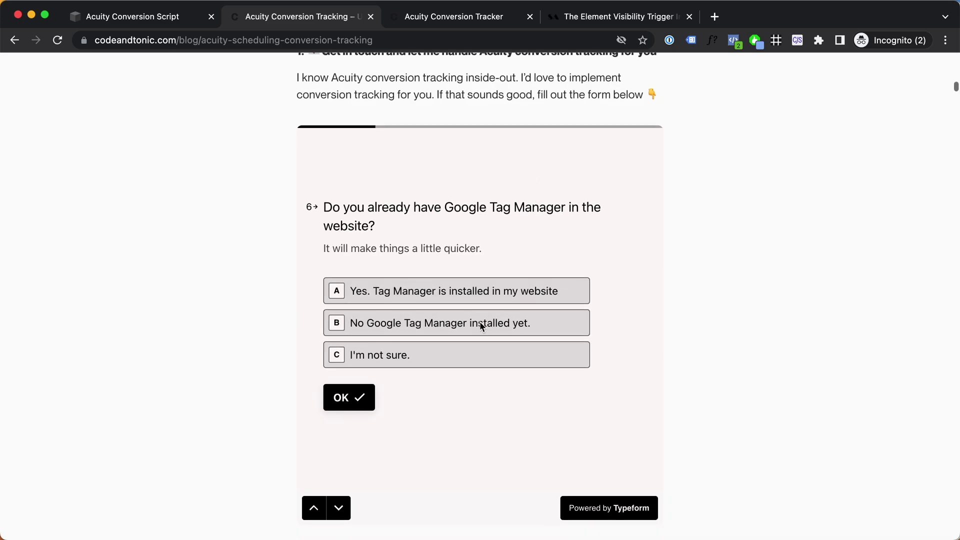
scroll(480, 325, "down", 1)
Return to the test site's booking widget and repeatedly highlight the Confirmation step heading.
key("ctrl+shift+Tab")
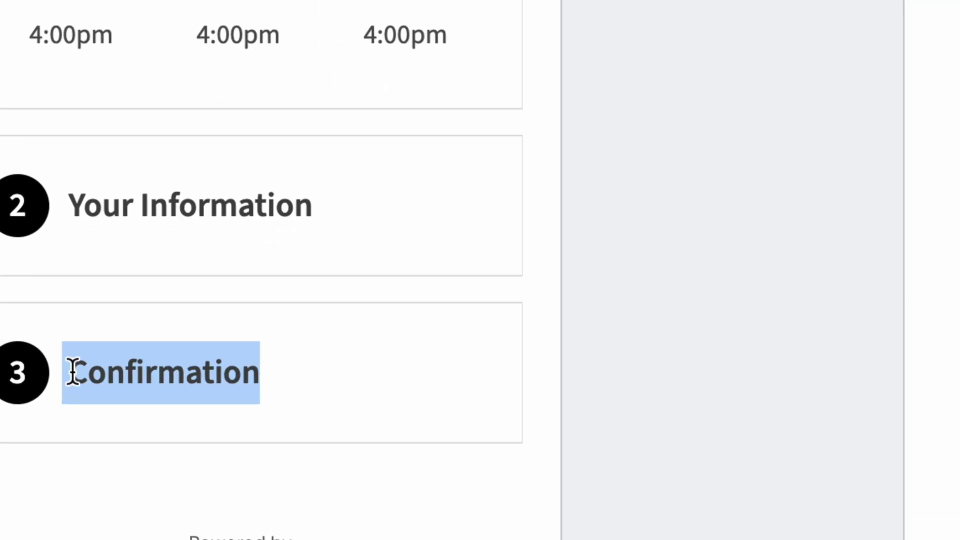
left_click_drag(58, 375, 143, 378)
left_click(149, 374)
right_click(294, 368)
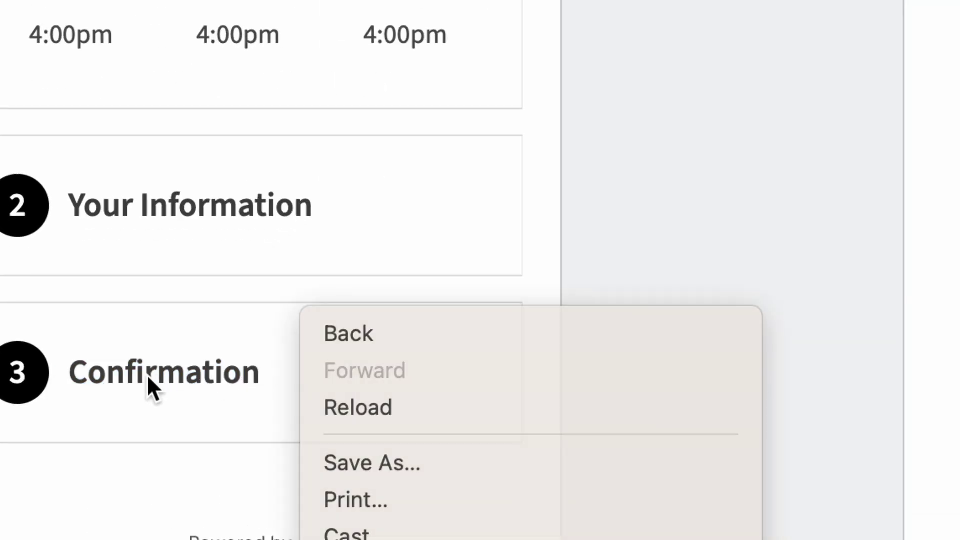
left_click(148, 384)
left_click_drag(134, 377, 59, 380)
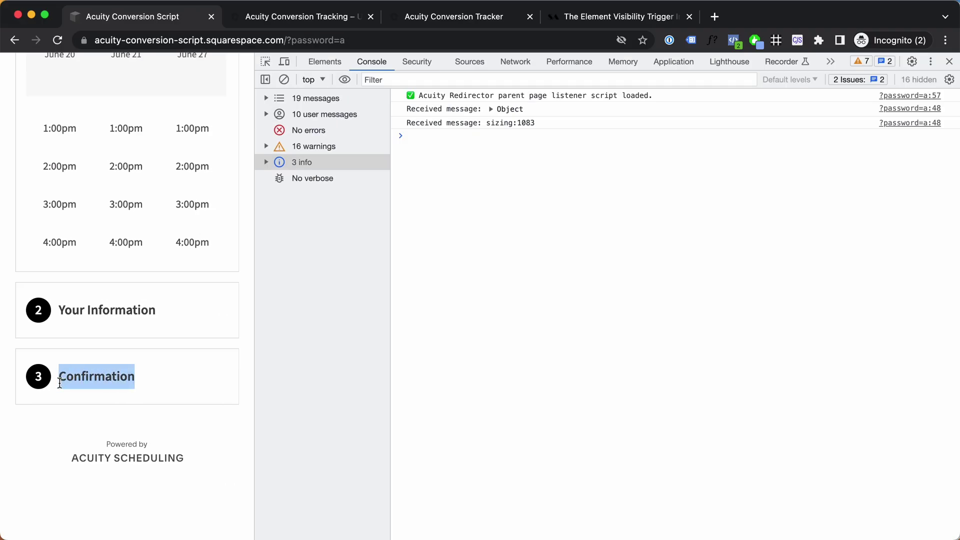
left_click(61, 380)
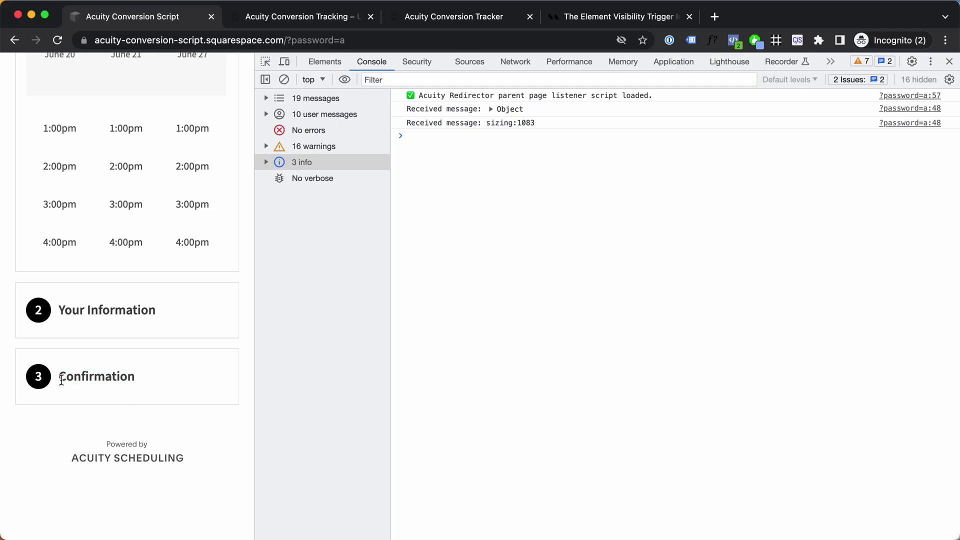
left_click_drag(61, 380, 131, 380)
left_click(73, 377)
left_click_drag(56, 376, 137, 378)
left_click(147, 382)
scroll(152, 380, "up", 1)
Highlight the Your Information step heading to point it out.
left_click_drag(174, 344, 75, 330)
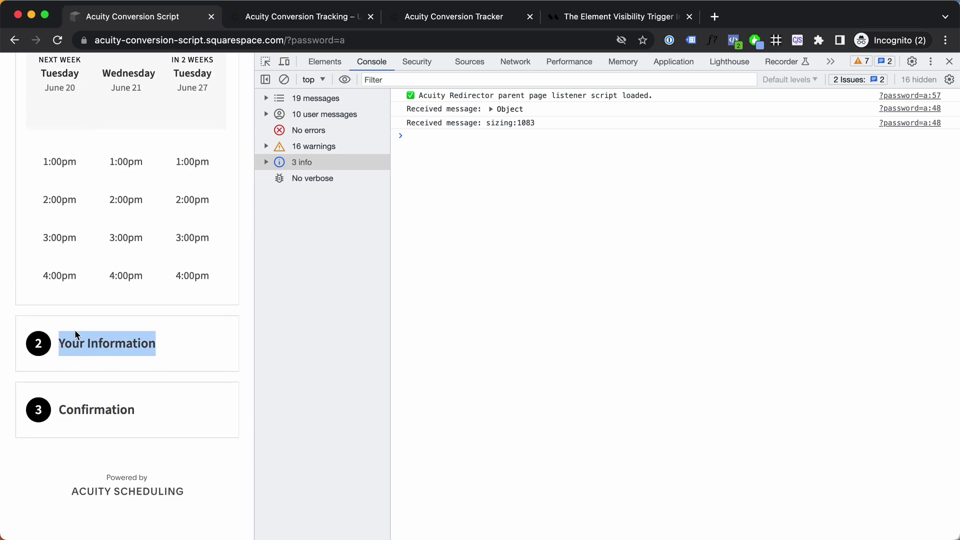
scroll(87, 361, "up", 1)
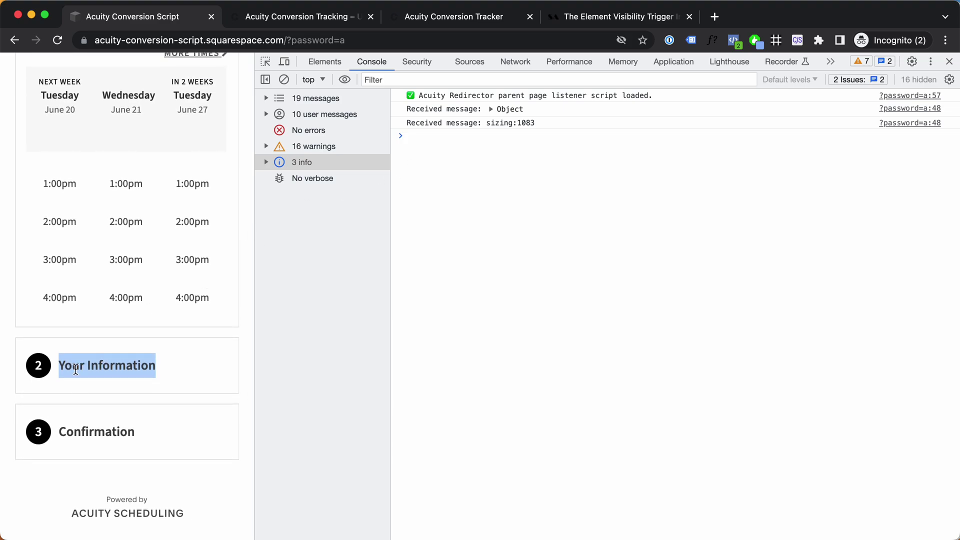
left_click(183, 366)
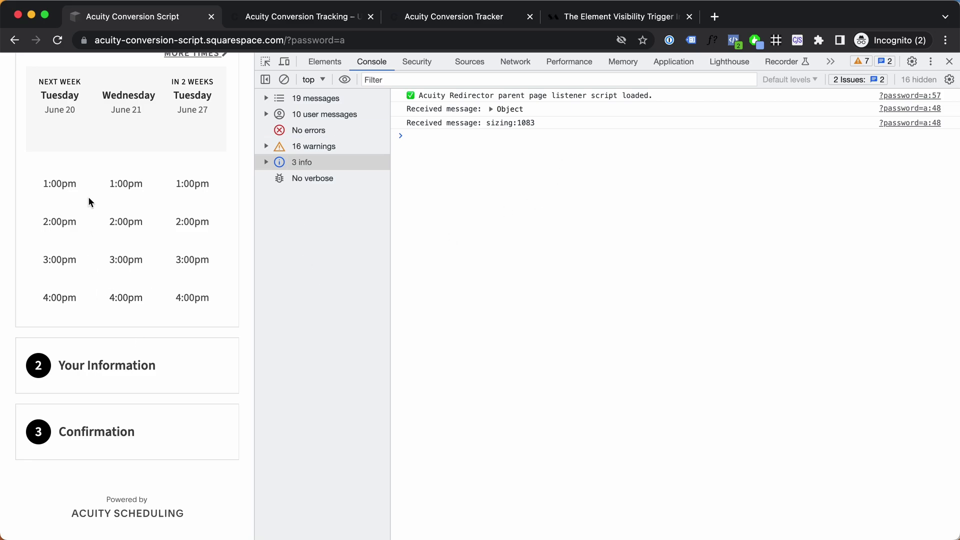
scroll(215, 198, "up", 2)
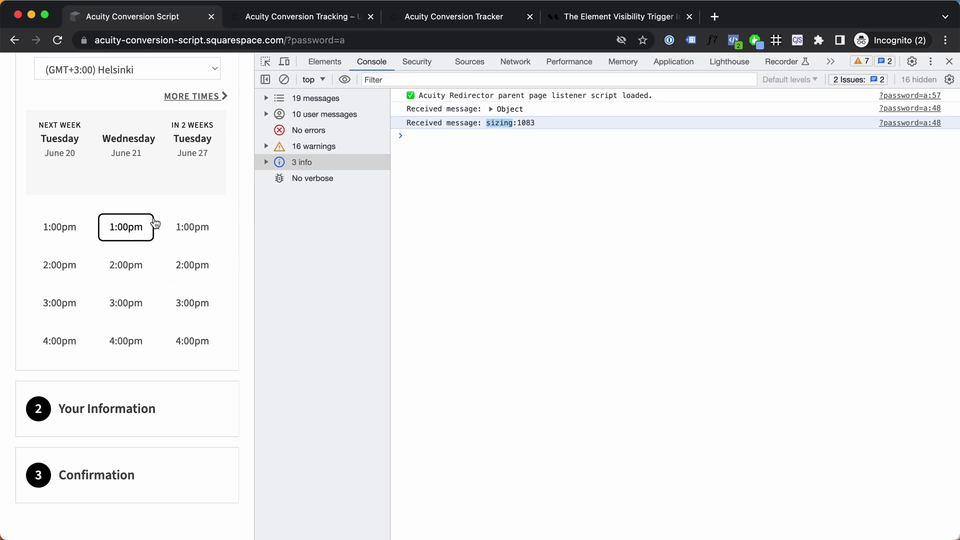
scroll(156, 225, "down", 1)
scroll(204, 306, "up", 2)
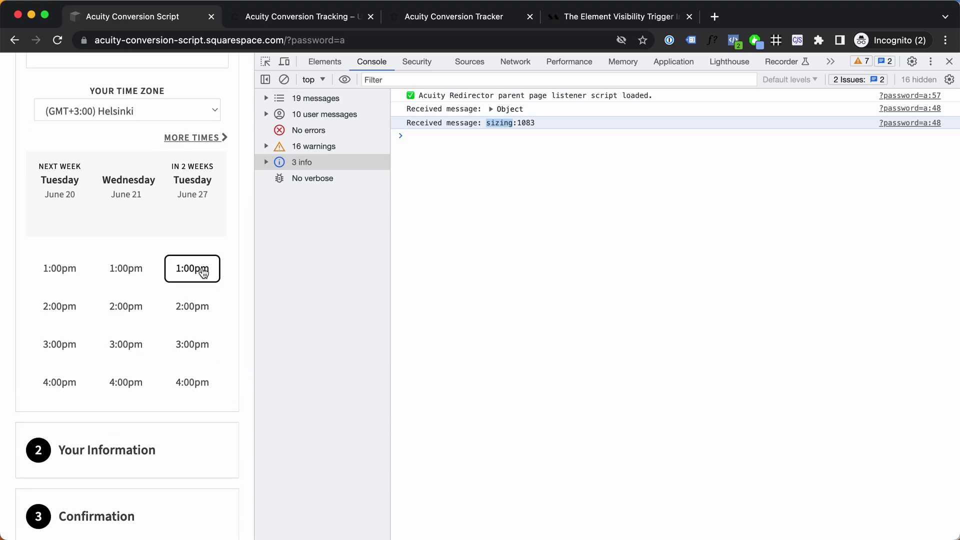
Book the June 27 1:00pm slot to reach Your Information and highlight the scrollTo console message.
left_click(208, 273)
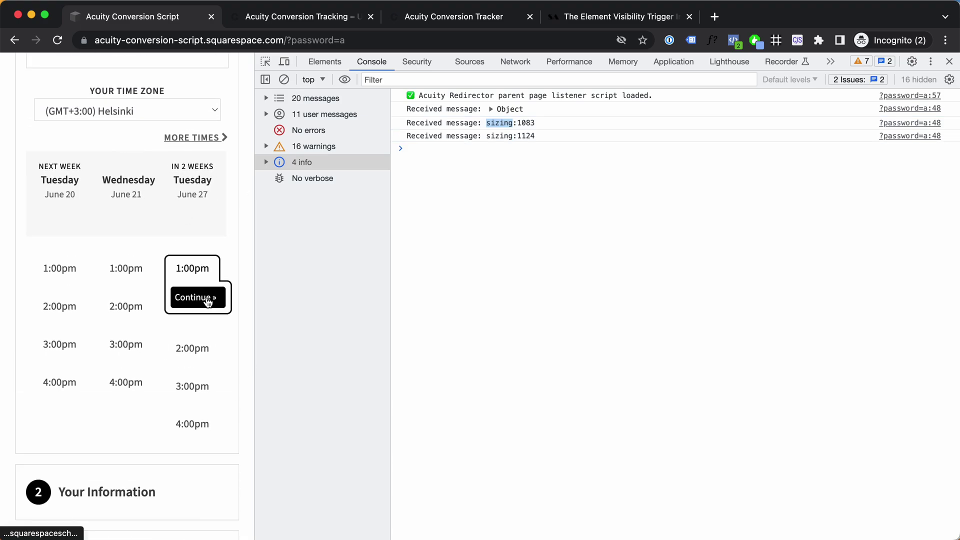
left_click(206, 297)
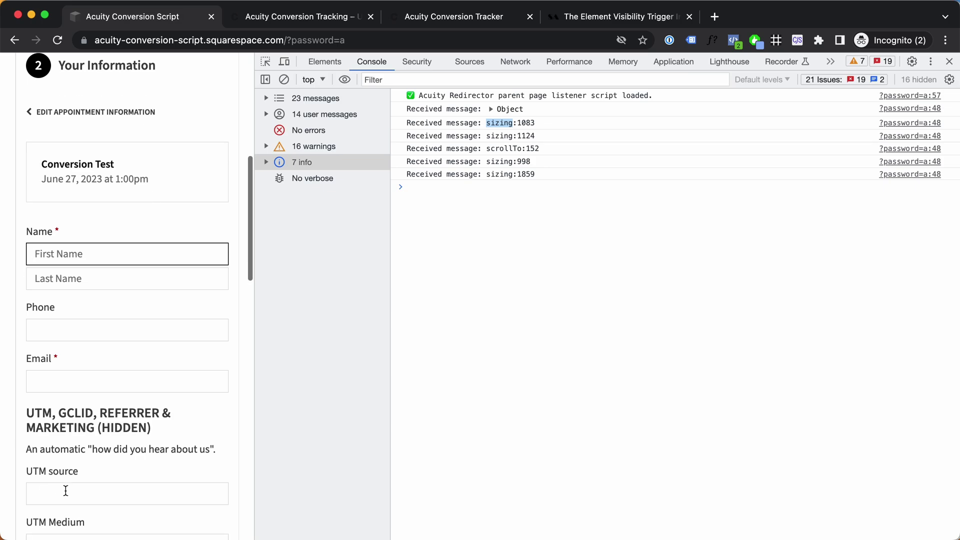
scroll(197, 214, "down", 3)
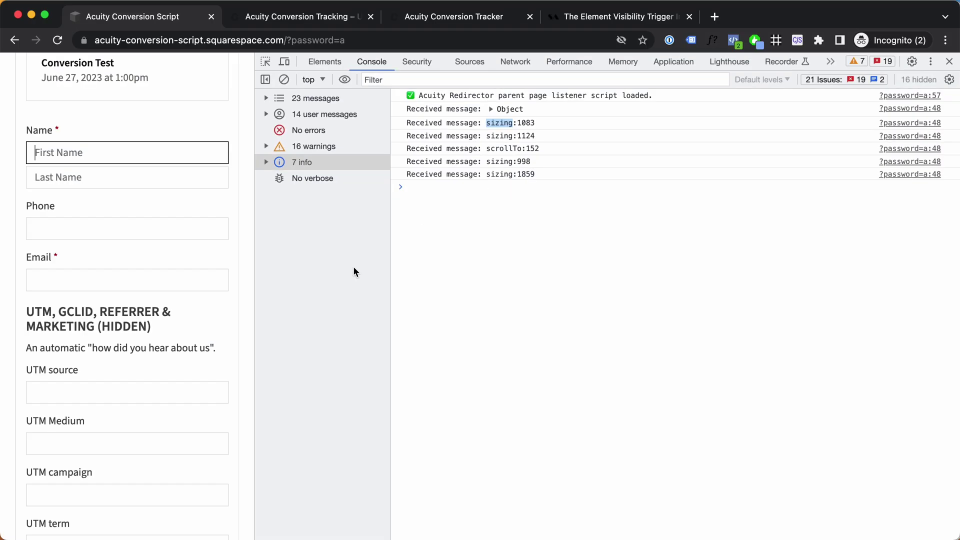
scroll(194, 309, "down", 2)
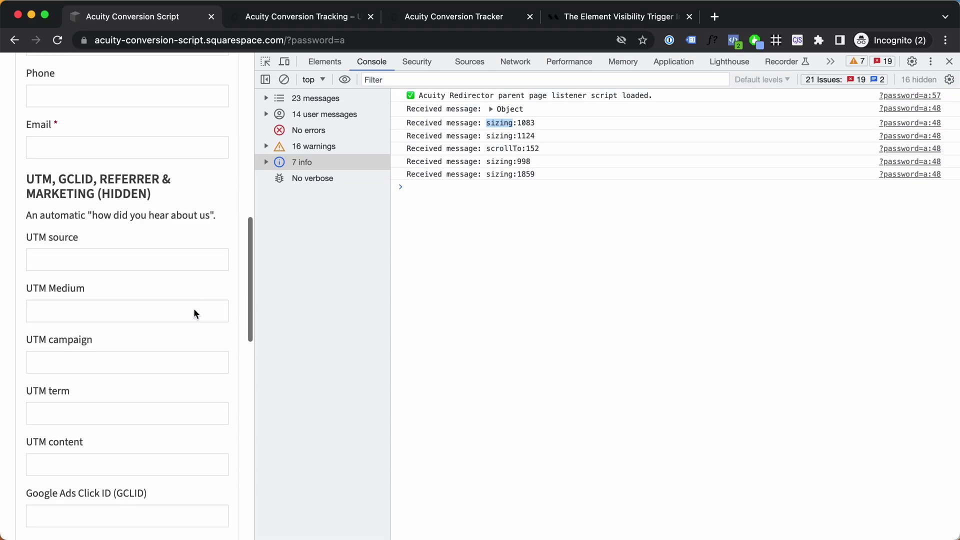
scroll(185, 298, "down", 3)
scroll(188, 300, "down", 5)
scroll(208, 238, "up", 1)
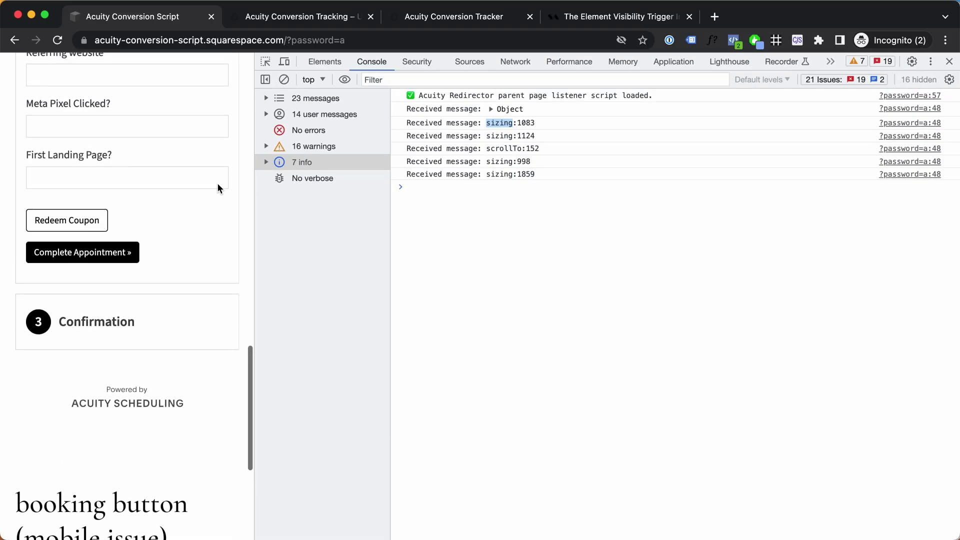
scroll(159, 325, "up", 1)
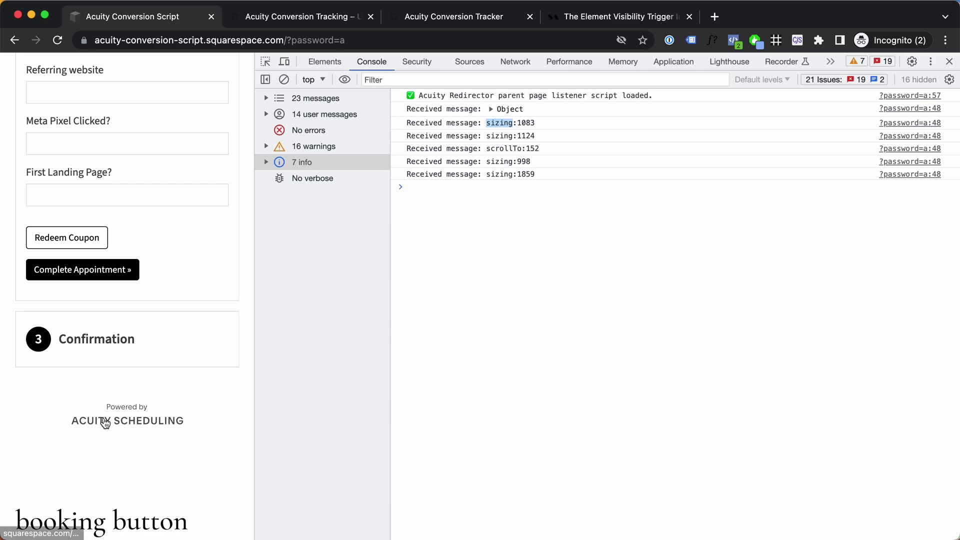
scroll(131, 402, "up", 1)
scroll(129, 401, "up", 4)
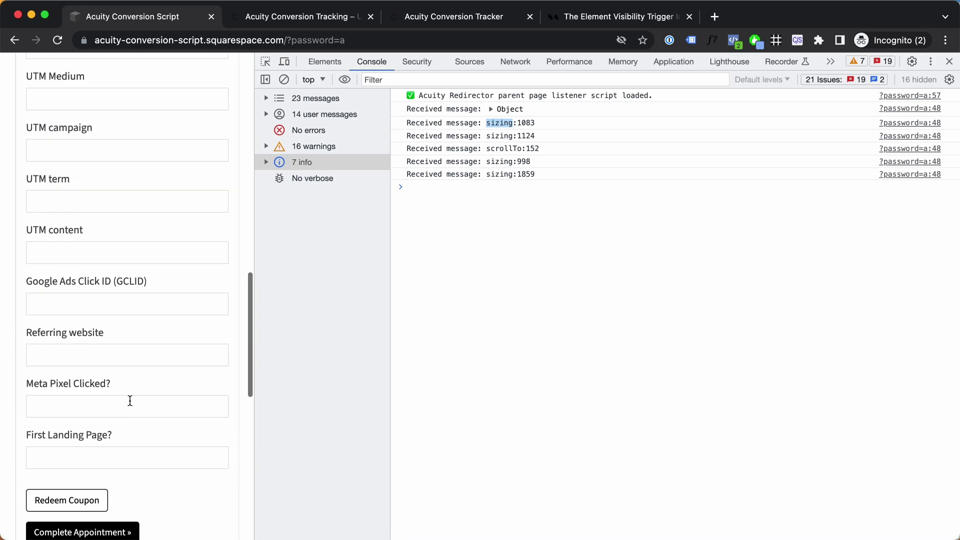
scroll(128, 401, "up", 5)
scroll(122, 387, "up", 1)
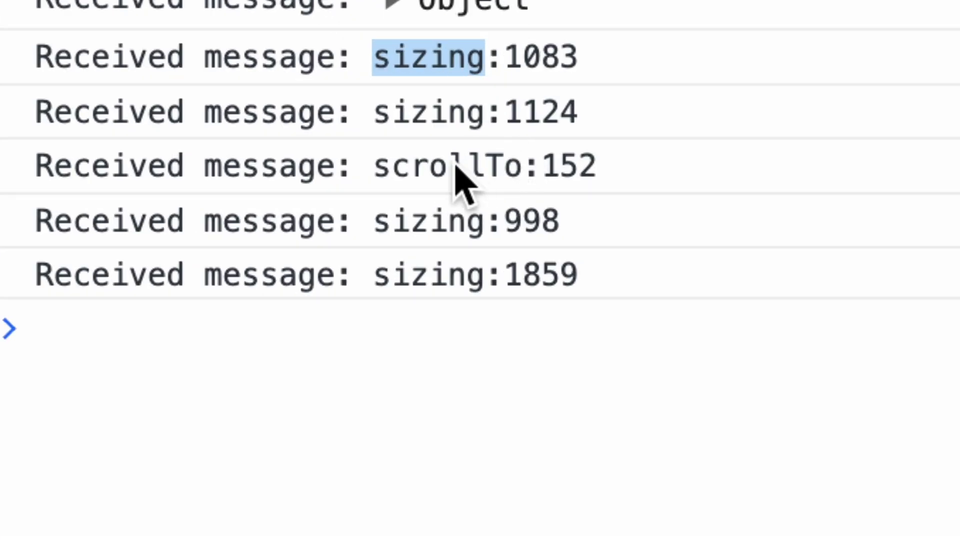
double_click(488, 150)
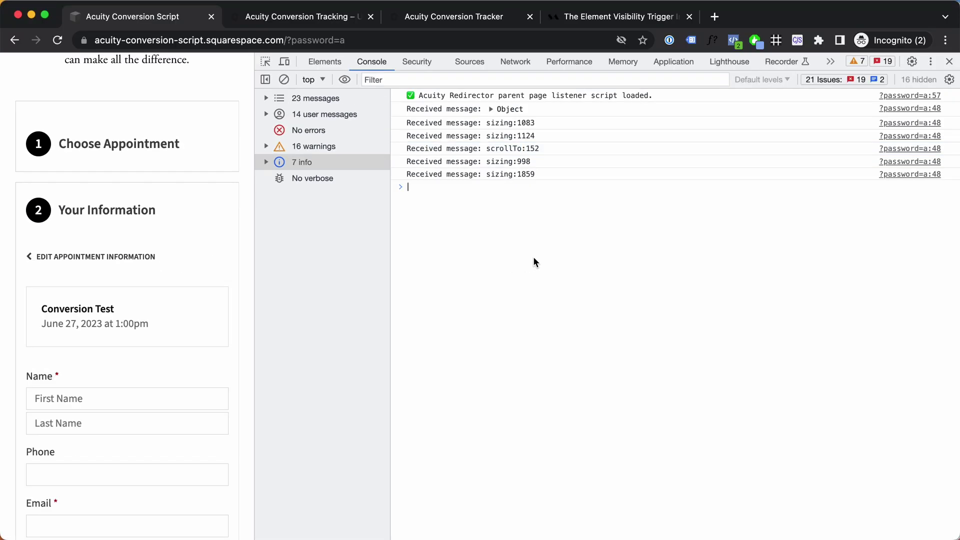
Clear the console, go back, pick the June 27 1:00pm slot and continue to Your Information.
key("super+k")
left_click(35, 259)
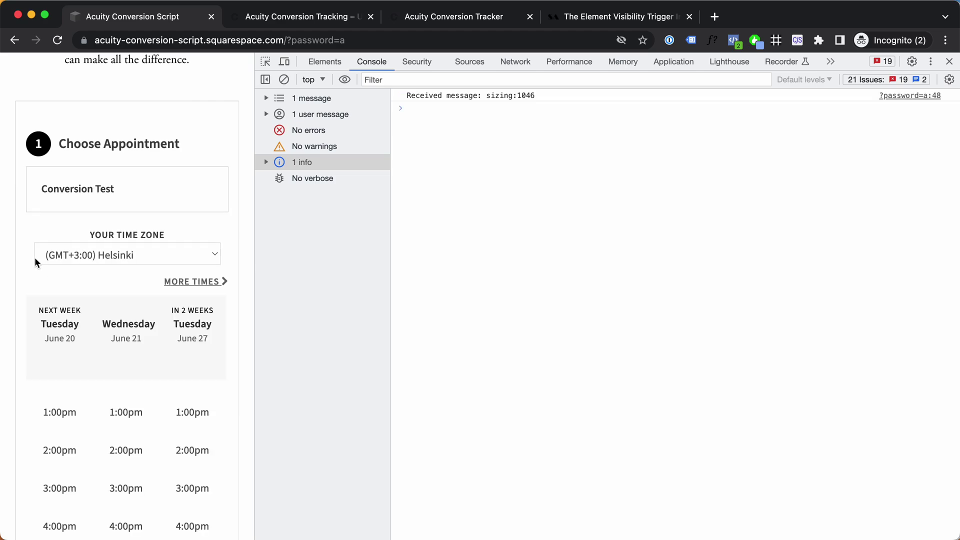
scroll(108, 230, "down", 3)
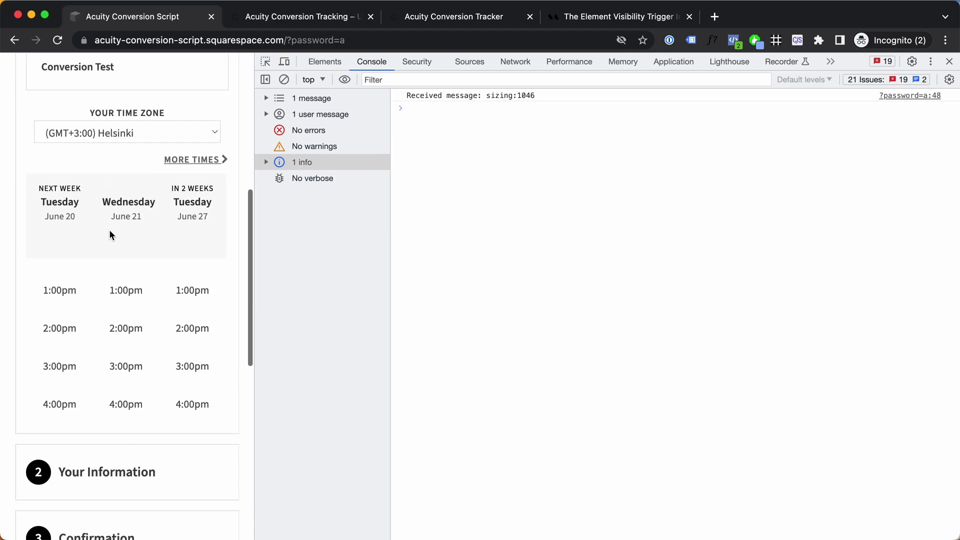
scroll(110, 230, "up", 3)
scroll(110, 230, "down", 2)
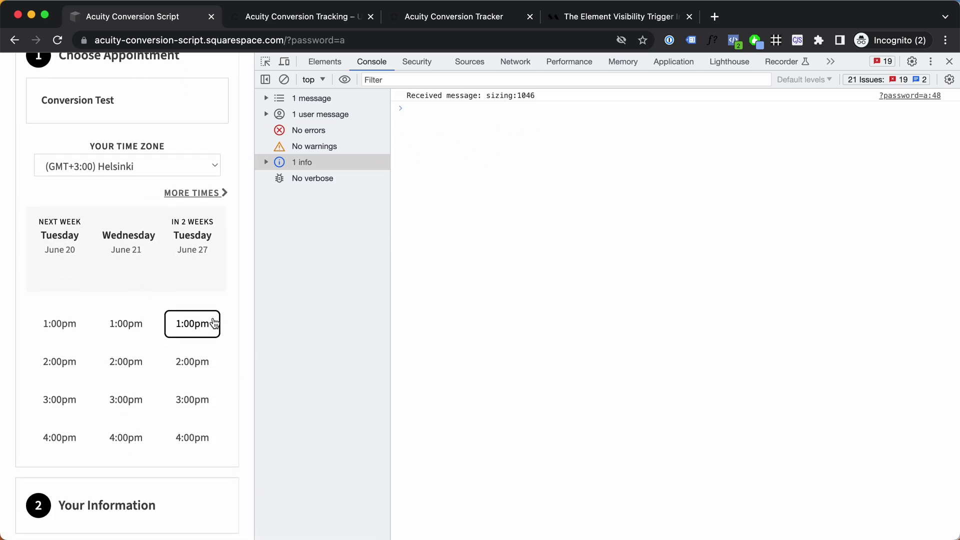
left_click(203, 327)
key("super+k")
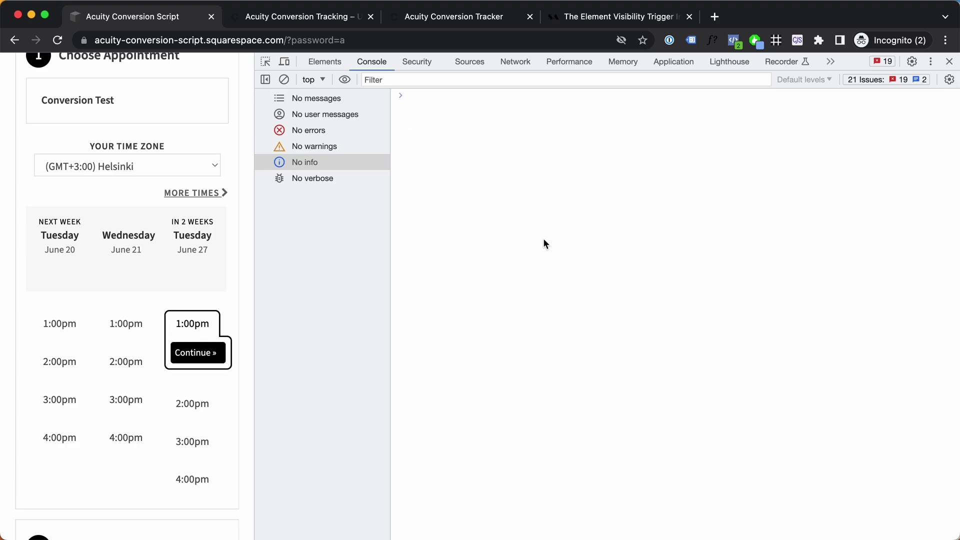
left_click(204, 352)
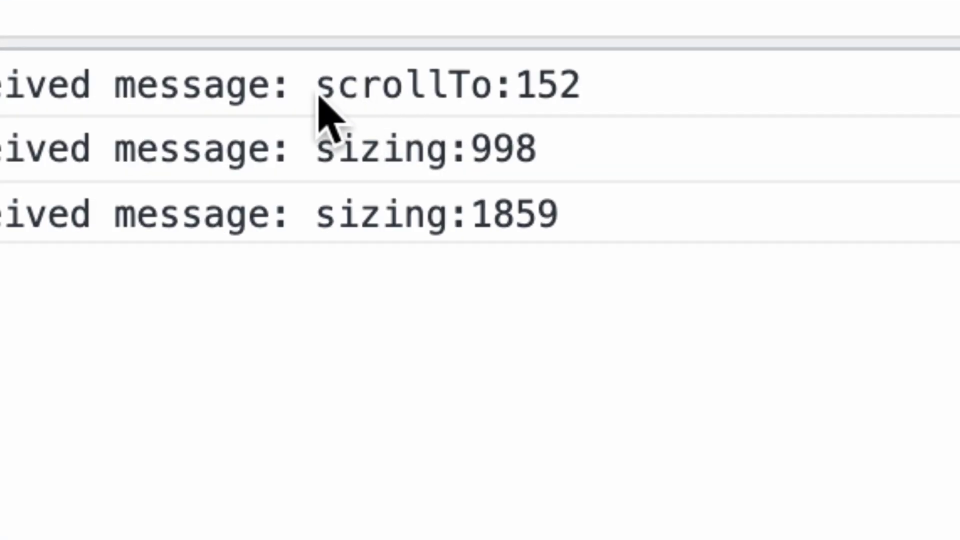
Highlight the logged scrollTo message name and the Your Information step heading.
mouse_move(317, 93)
left_mouse_down()
mouse_move(483, 88)
mouse_move(322, 97)
mouse_move(330, 100)
left_mouse_up()
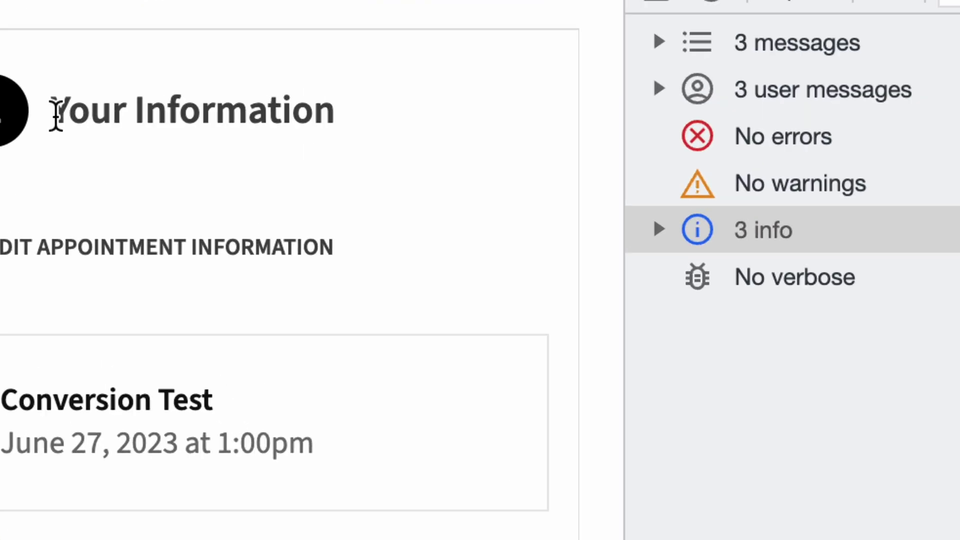
left_click_drag(59, 121, 149, 122)
scroll(237, 45, "up", 1)
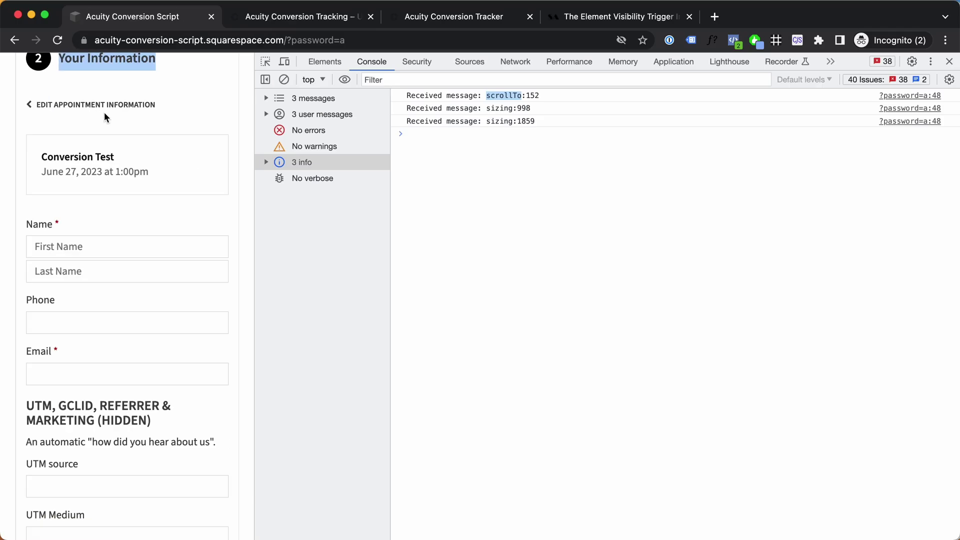
scroll(105, 114, "down", 1)
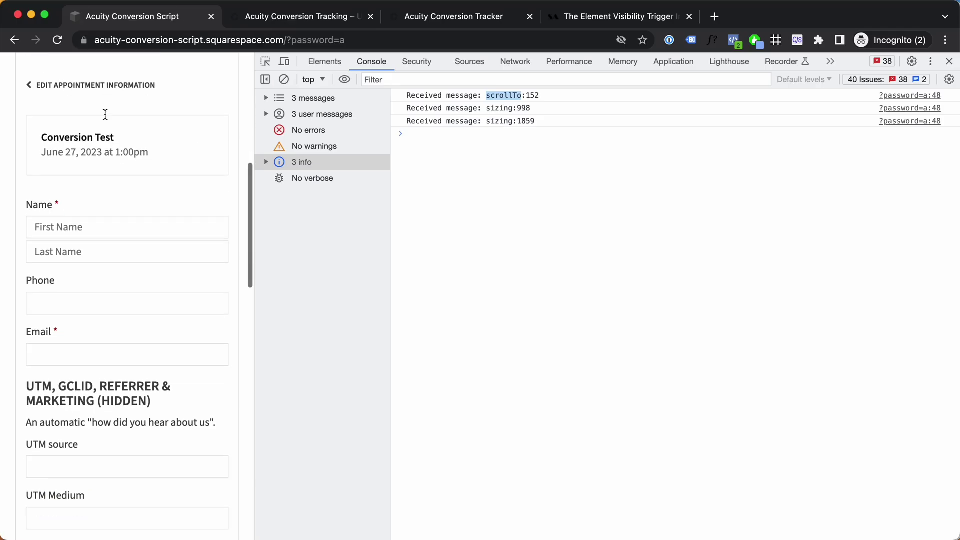
scroll(110, 122, "down", 5)
scroll(118, 232, "down", 3)
scroll(118, 232, "down", 5)
scroll(107, 234, "up", 5)
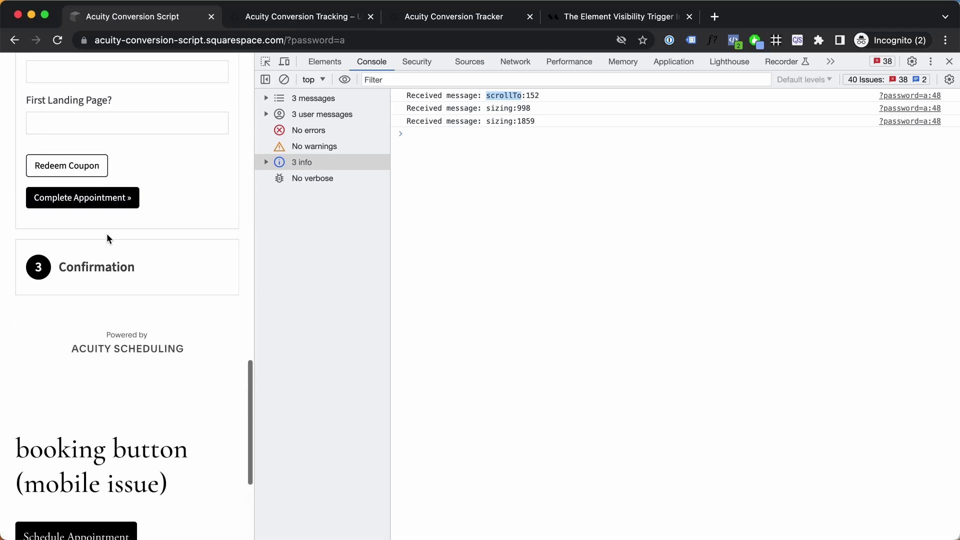
scroll(108, 238, "up", 2)
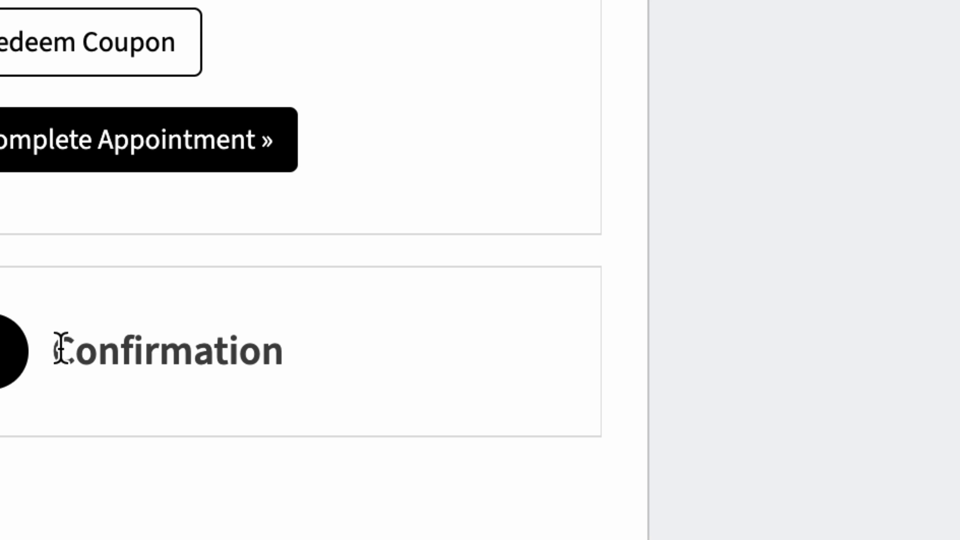
Highlight the Confirmation step heading for comparison, then close the developer console.
mouse_move(54, 348)
left_mouse_down()
mouse_move(292, 360)
mouse_move(63, 358)
left_mouse_up()
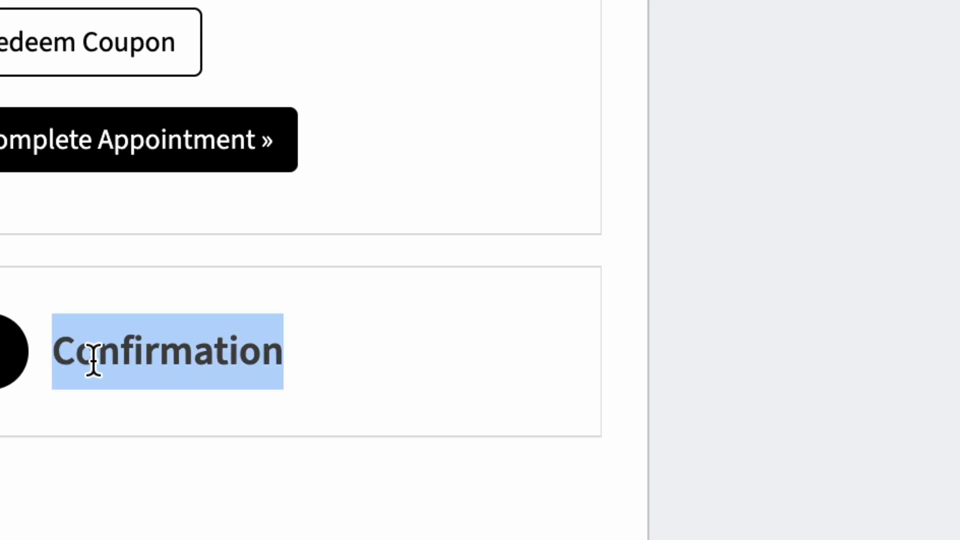
left_click(63, 355)
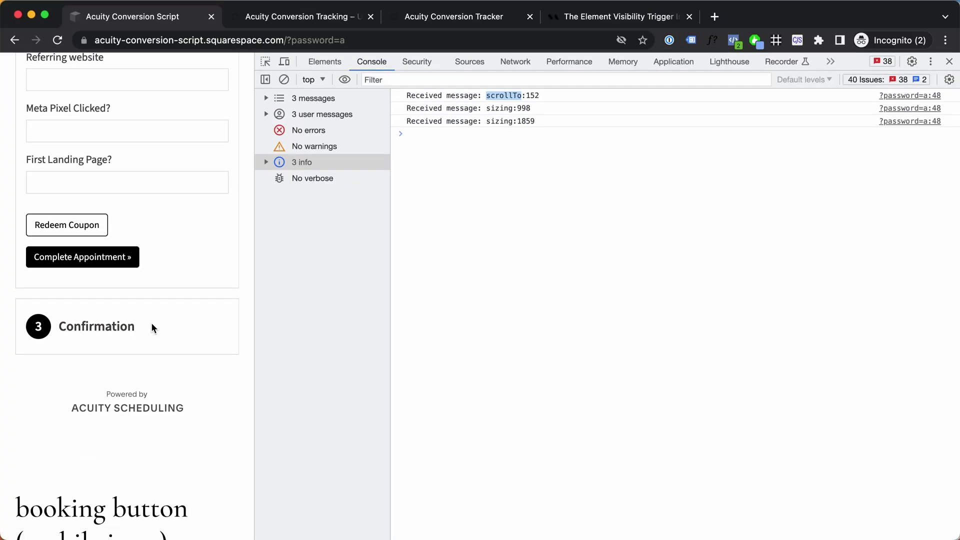
left_click_drag(150, 325, 61, 327)
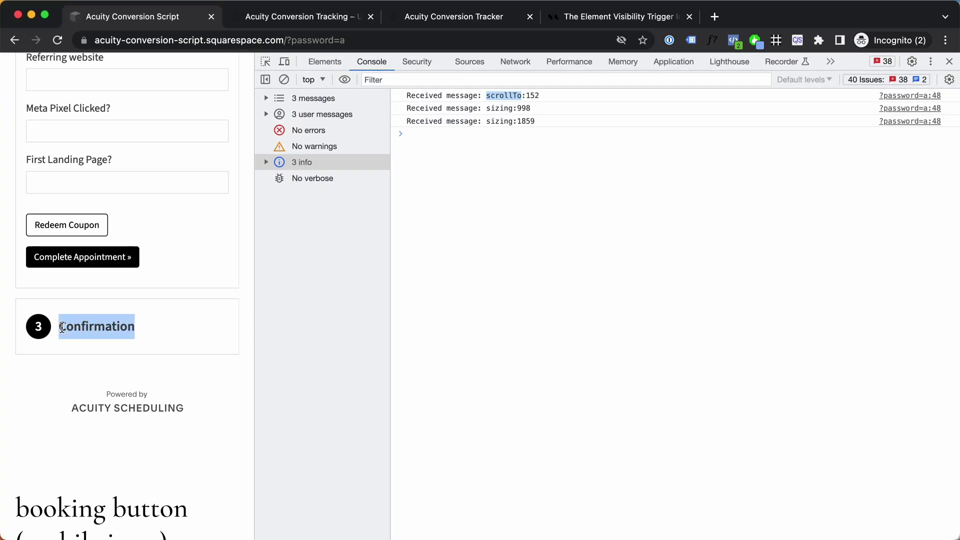
scroll(133, 347, "up", 5)
scroll(133, 348, "up", 5)
scroll(163, 312, "up", 5)
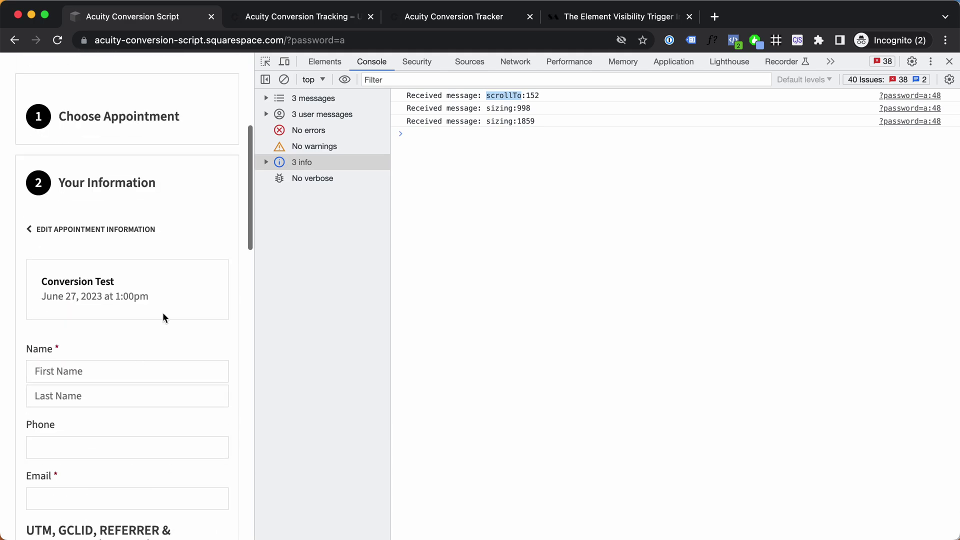
scroll(203, 192, "up", 3)
scroll(133, 180, "down", 3)
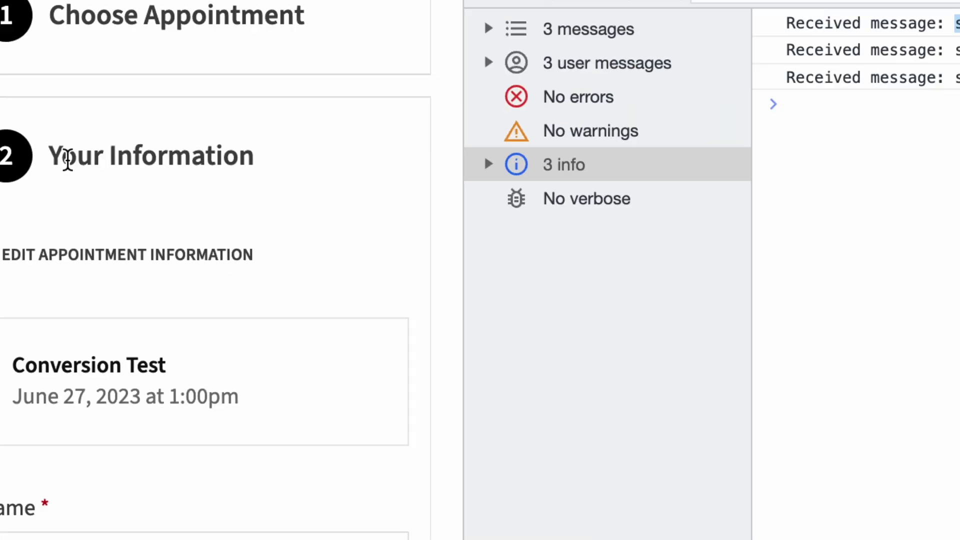
scroll(154, 161, "down", 3)
scroll(155, 160, "down", 4)
scroll(155, 161, "down", 2)
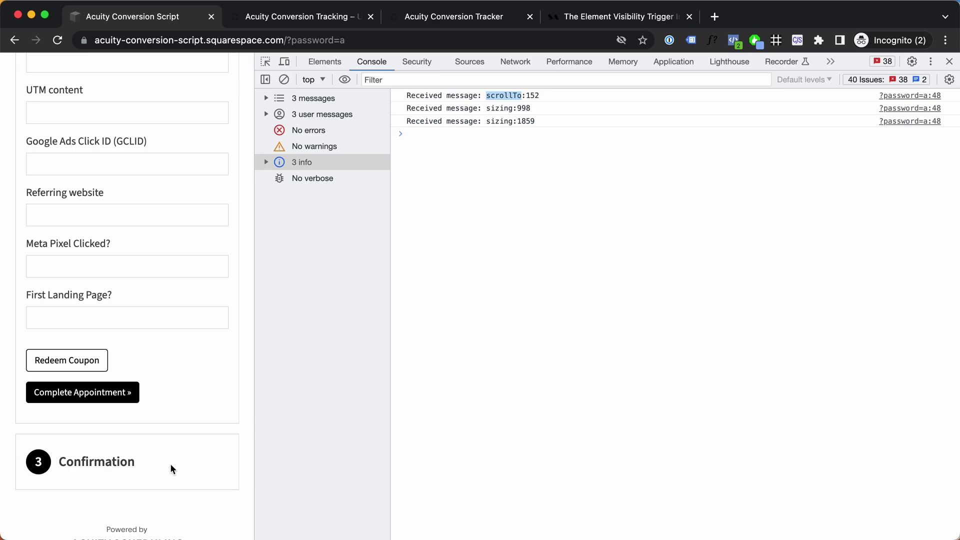
scroll(170, 464, "up", 3)
scroll(170, 463, "up", 5)
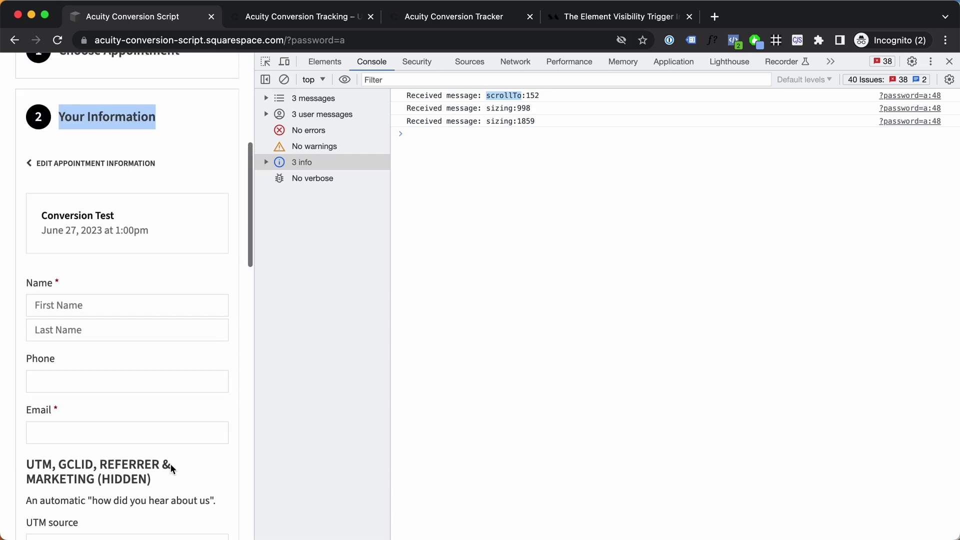
scroll(151, 171, "up", 1)
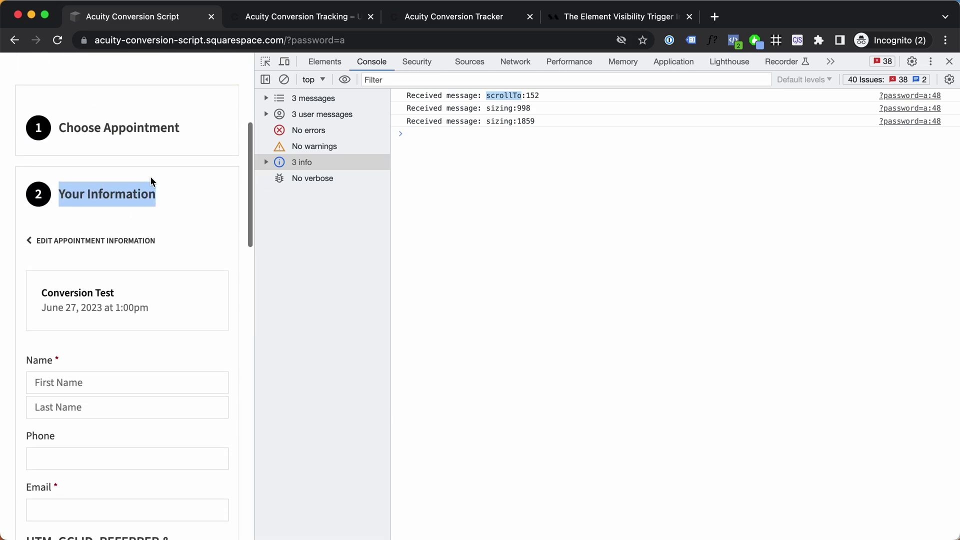
scroll(105, 126, "down", 1)
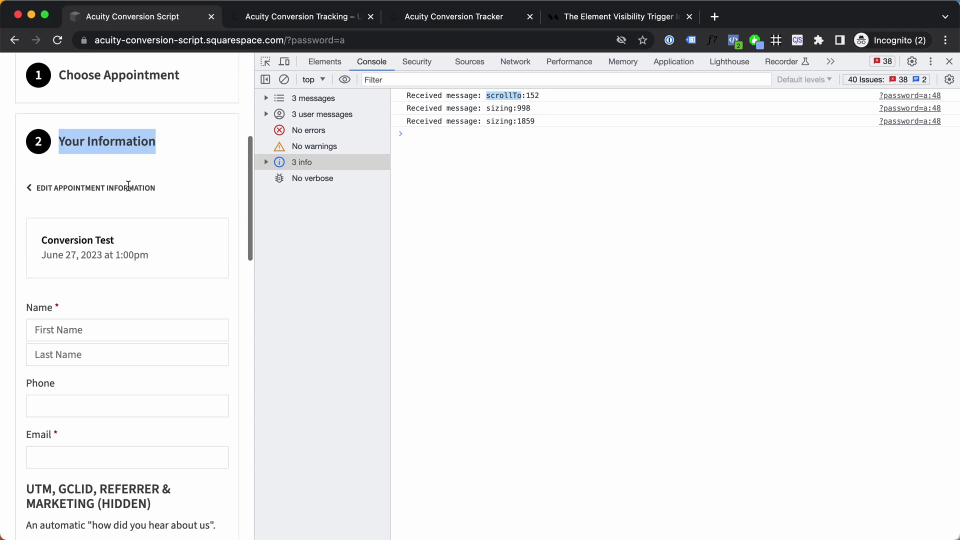
scroll(128, 186, "down", 5)
scroll(129, 186, "down", 2)
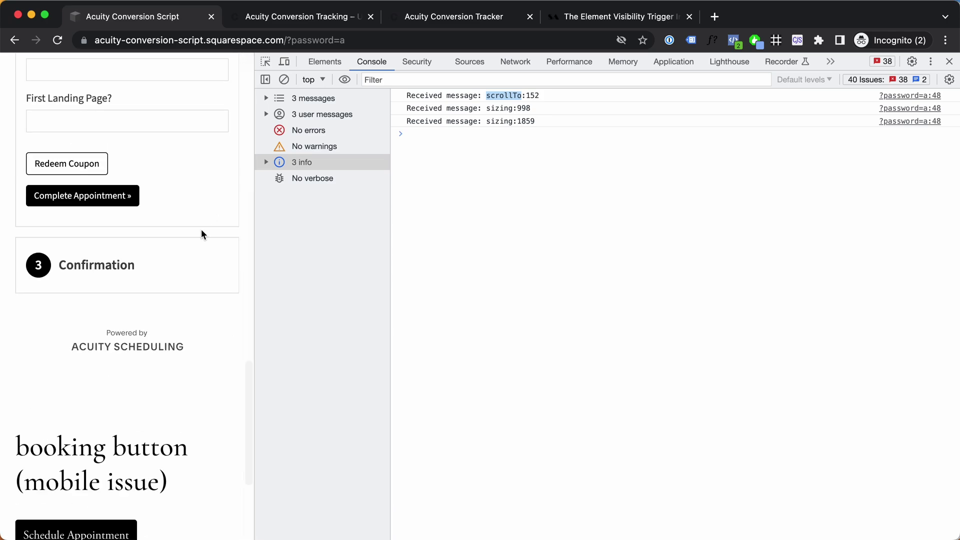
key("super+alt+i")
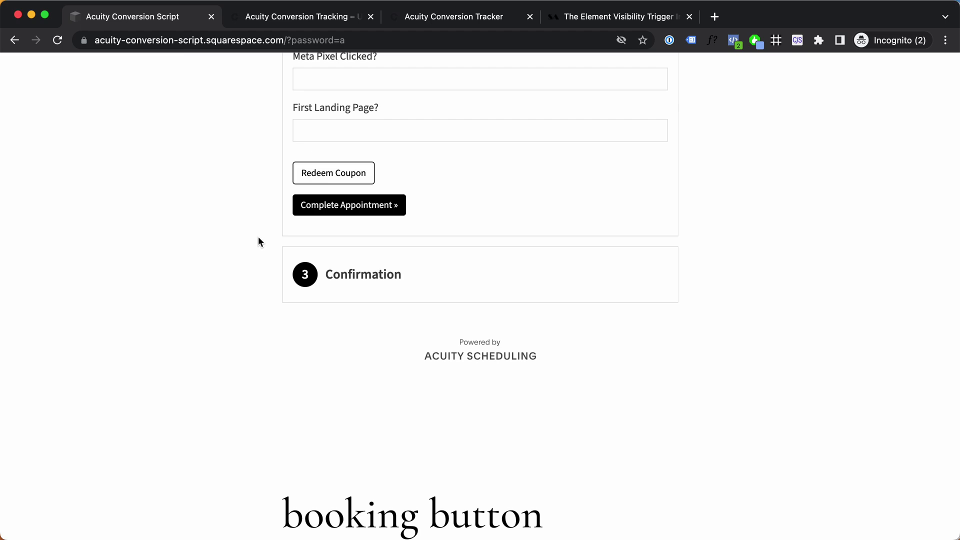
scroll(222, 227, "up", 1)
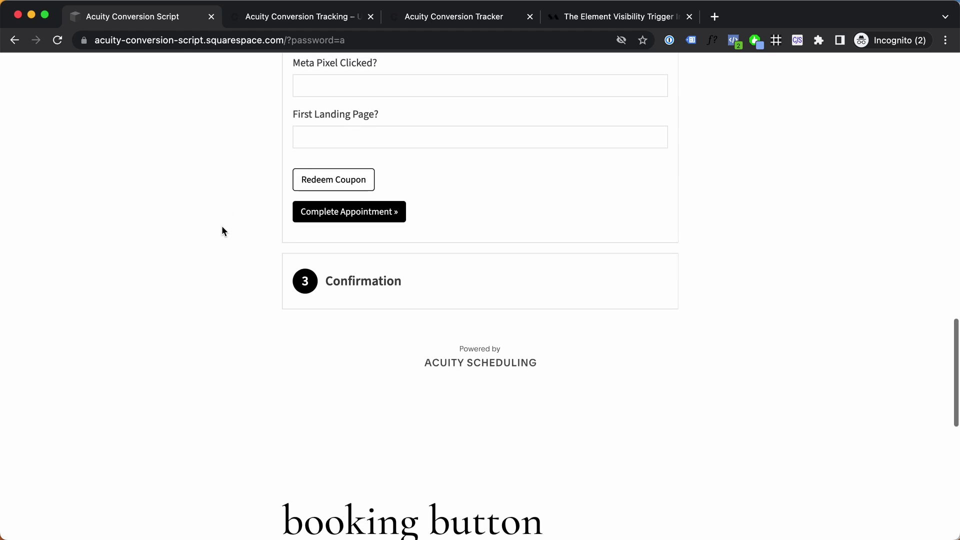
scroll(222, 226, "up", 2)
scroll(222, 228, "up", 1)
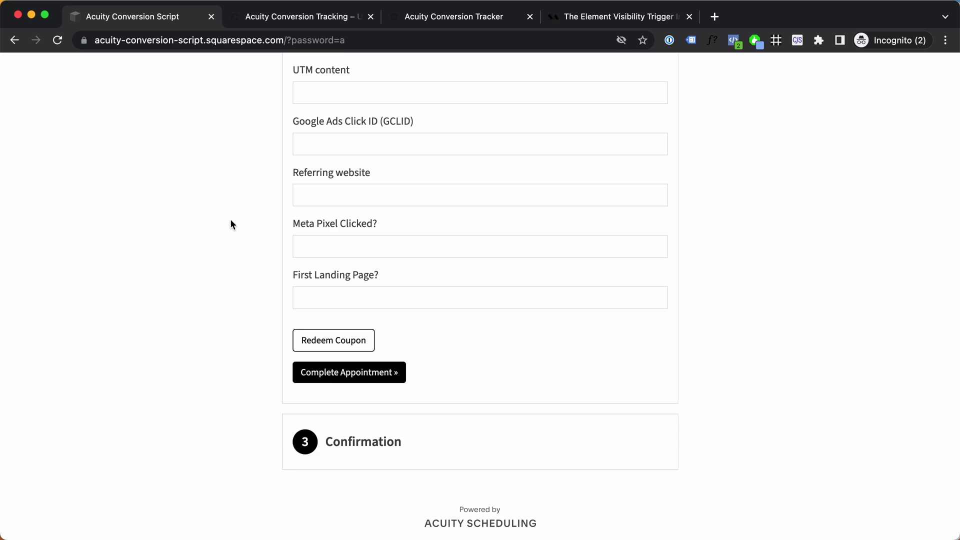
left_click(306, 18)
scroll(757, 270, "up", 2)
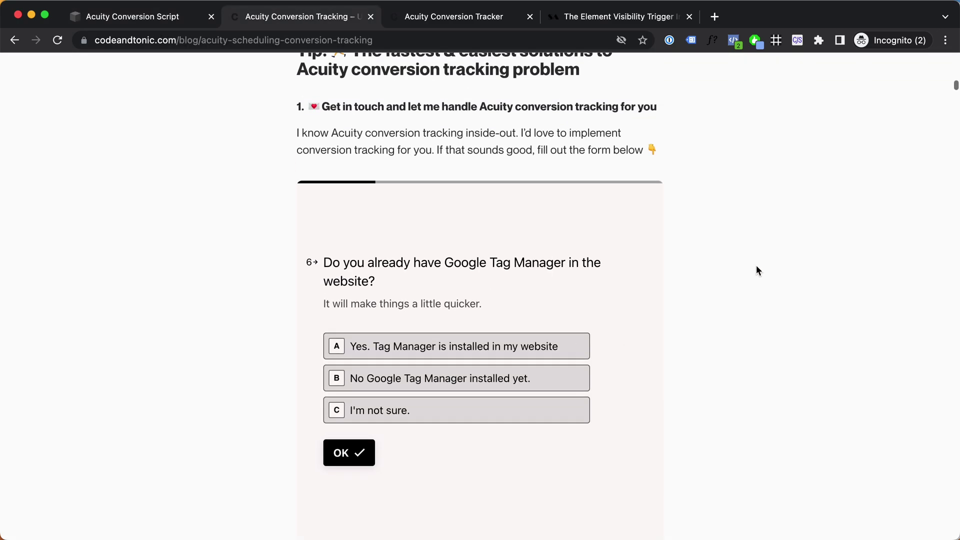
scroll(756, 270, "down", 2)
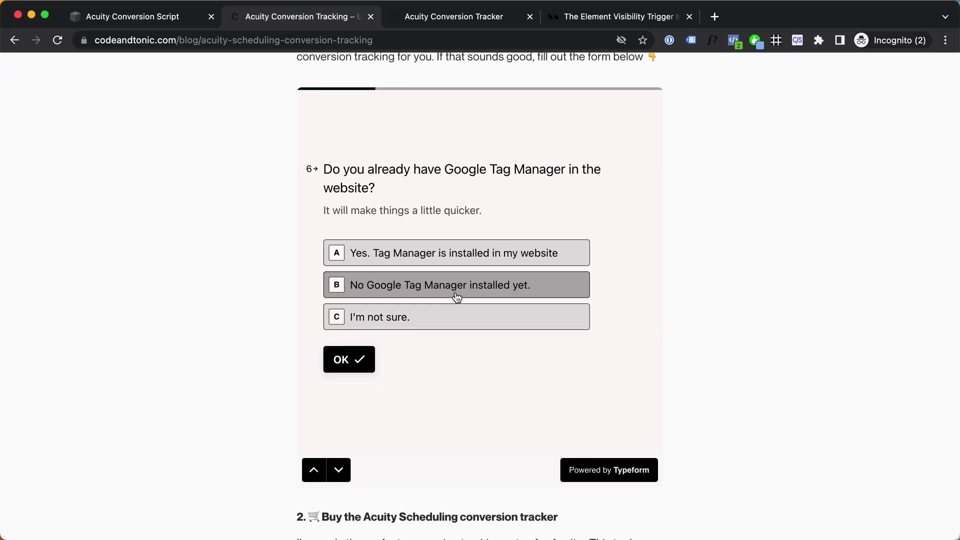
Switch to the Acuity Conversion Tracker product page listed at $169.
left_click(504, 22)
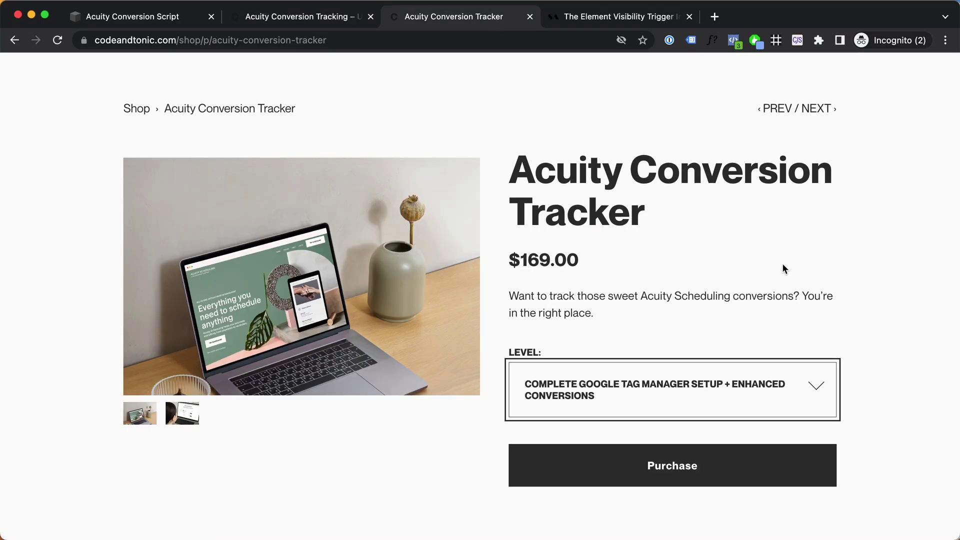
scroll(783, 263, "down", 1)
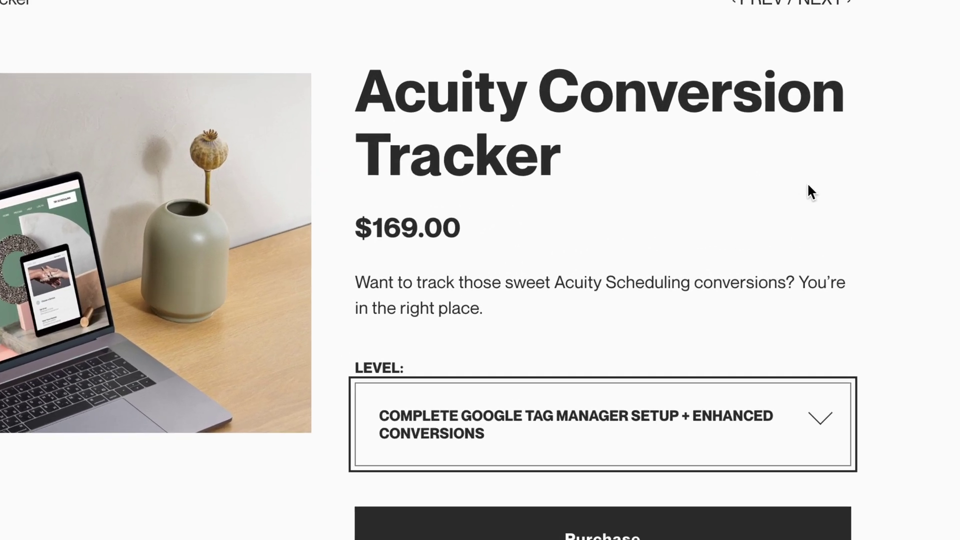
scroll(809, 187, "up", 1)
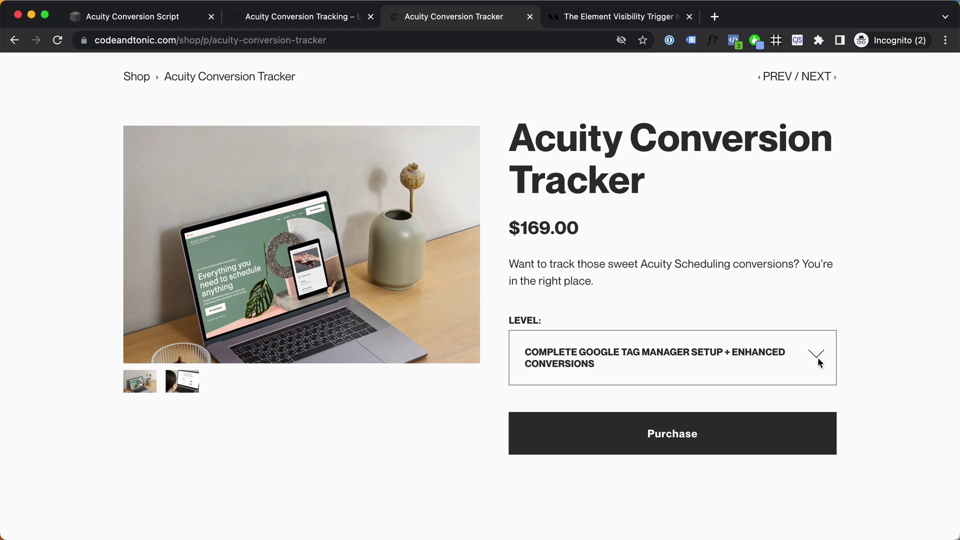
Review the product's Level options without changing them, then return to the Acuity Conversion Script booking page.
left_click(799, 361)
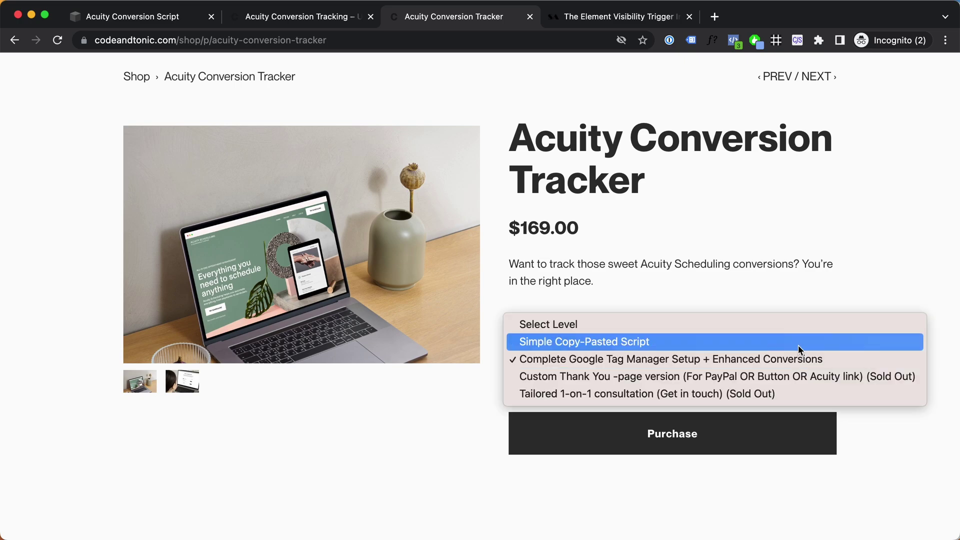
left_click(809, 287)
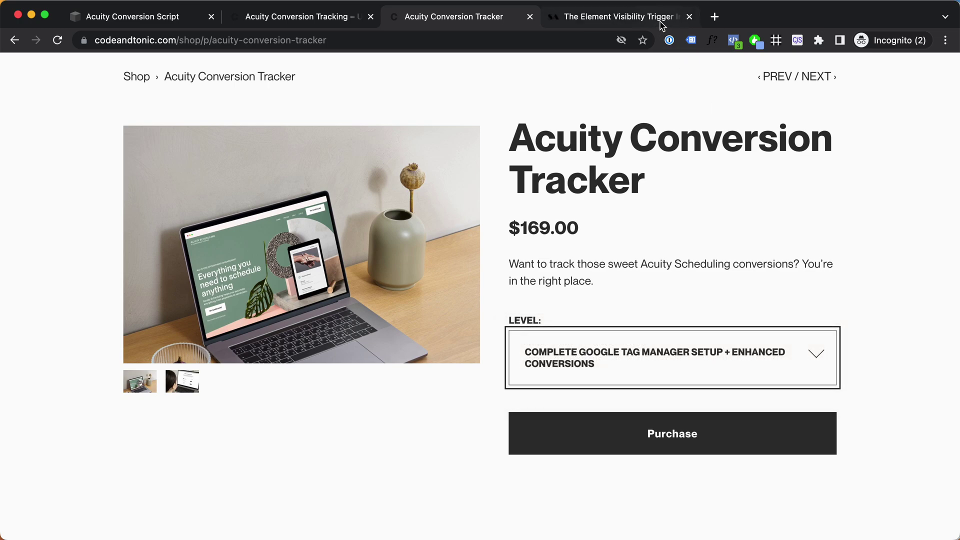
left_click(158, 22)
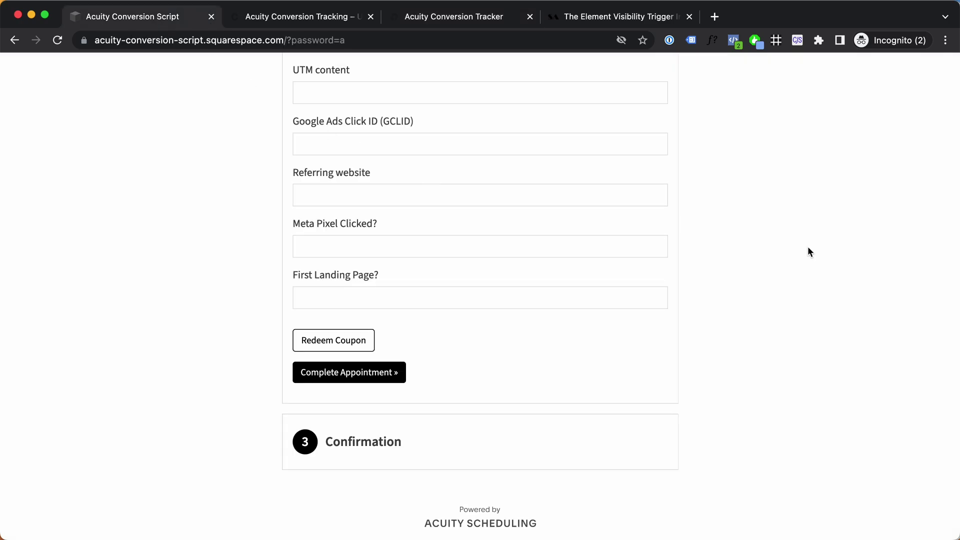